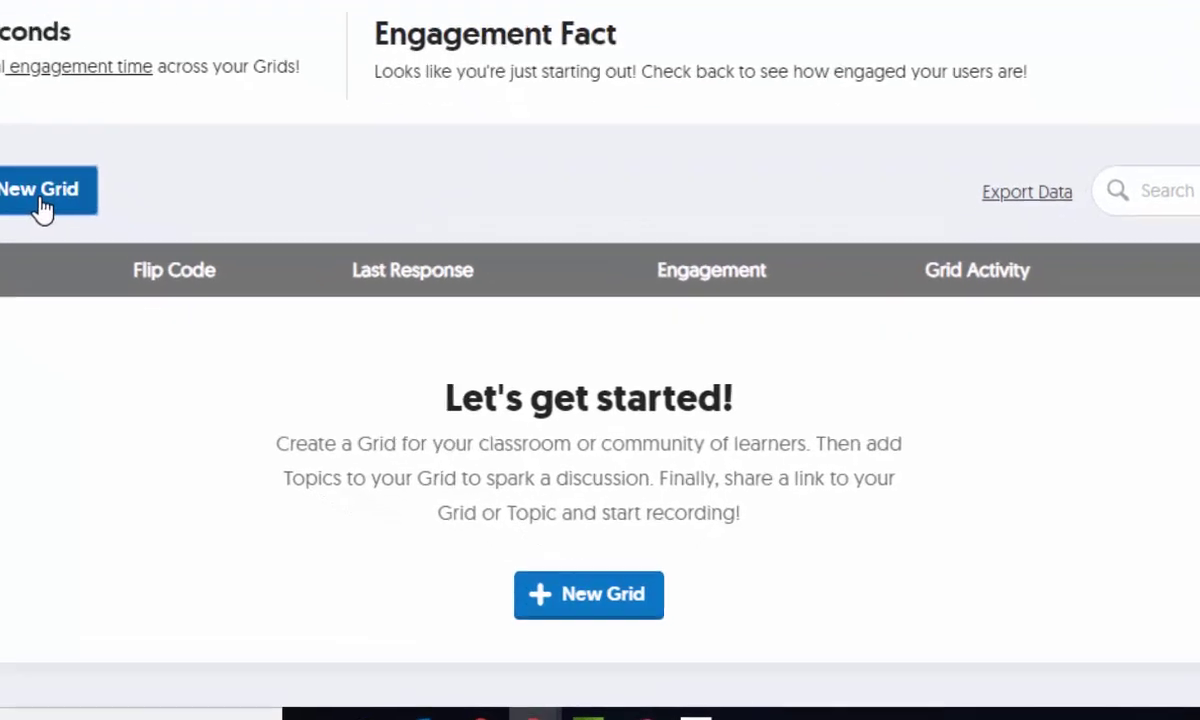
Start a new Student ID List grid named Sample
{"action": "left_click", "coordinate": [195, 307]}
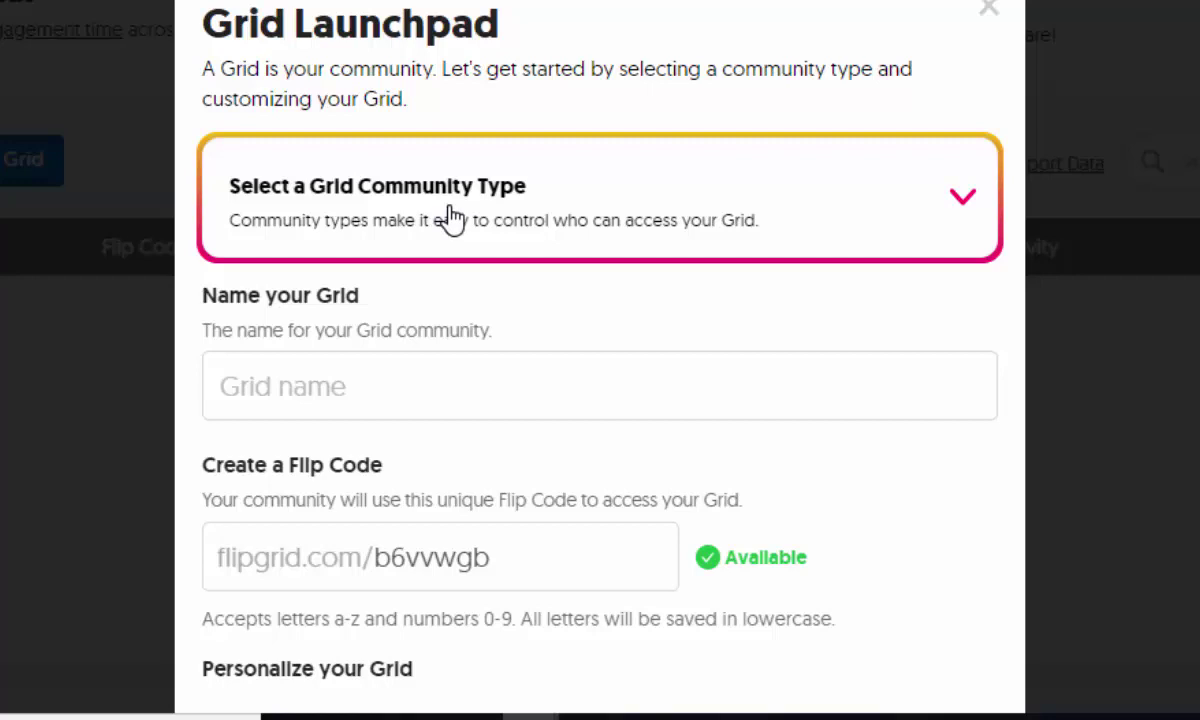
{"action": "left_click", "coordinate": [545, 207]}
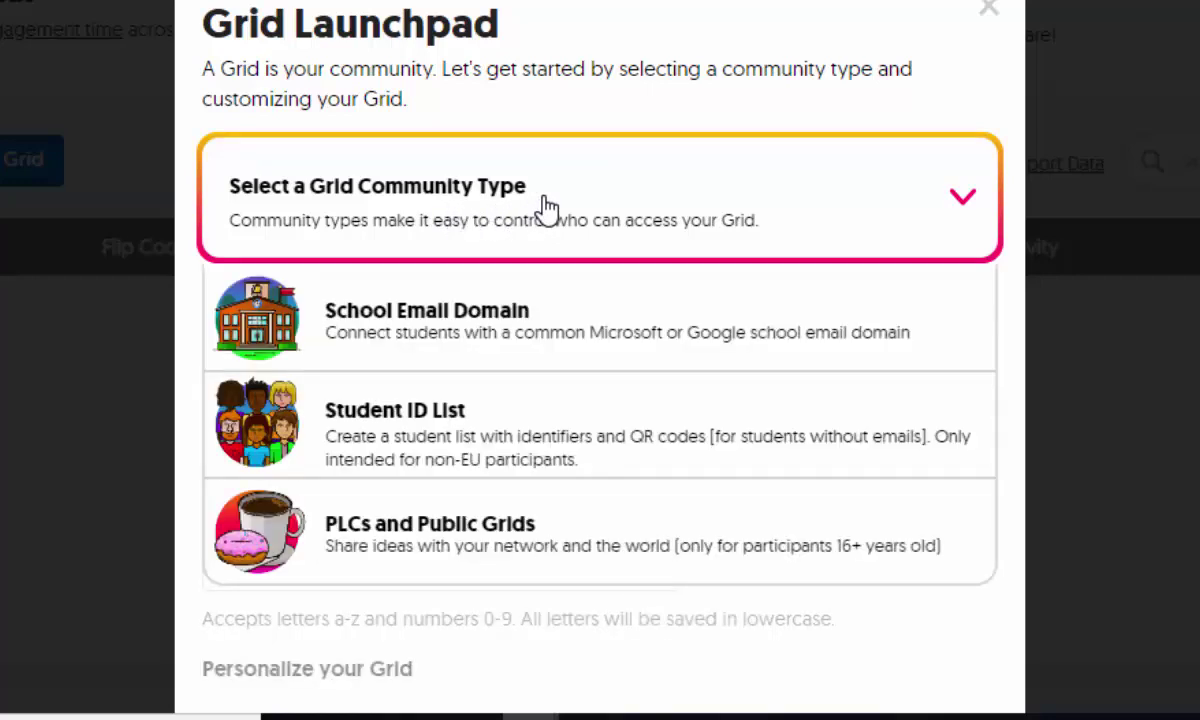
{"action": "left_click", "coordinate": [537, 445]}
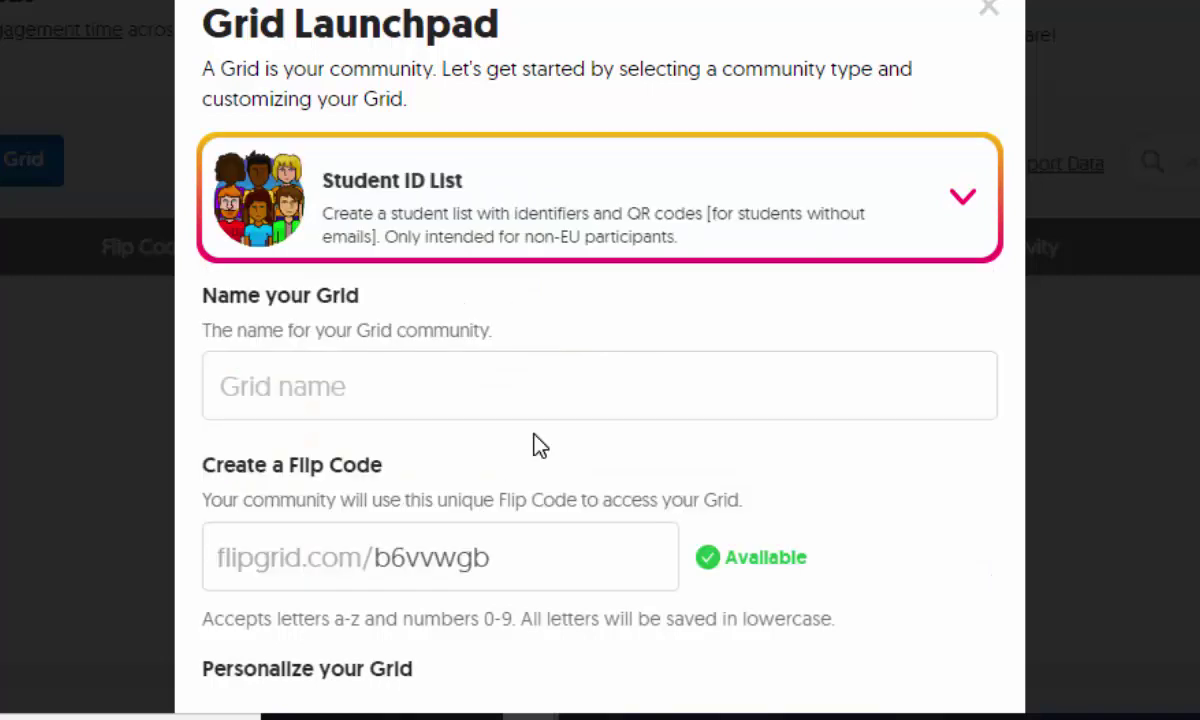
{"action": "left_click", "coordinate": [511, 372]}
{"action": "type", "text": "S"}
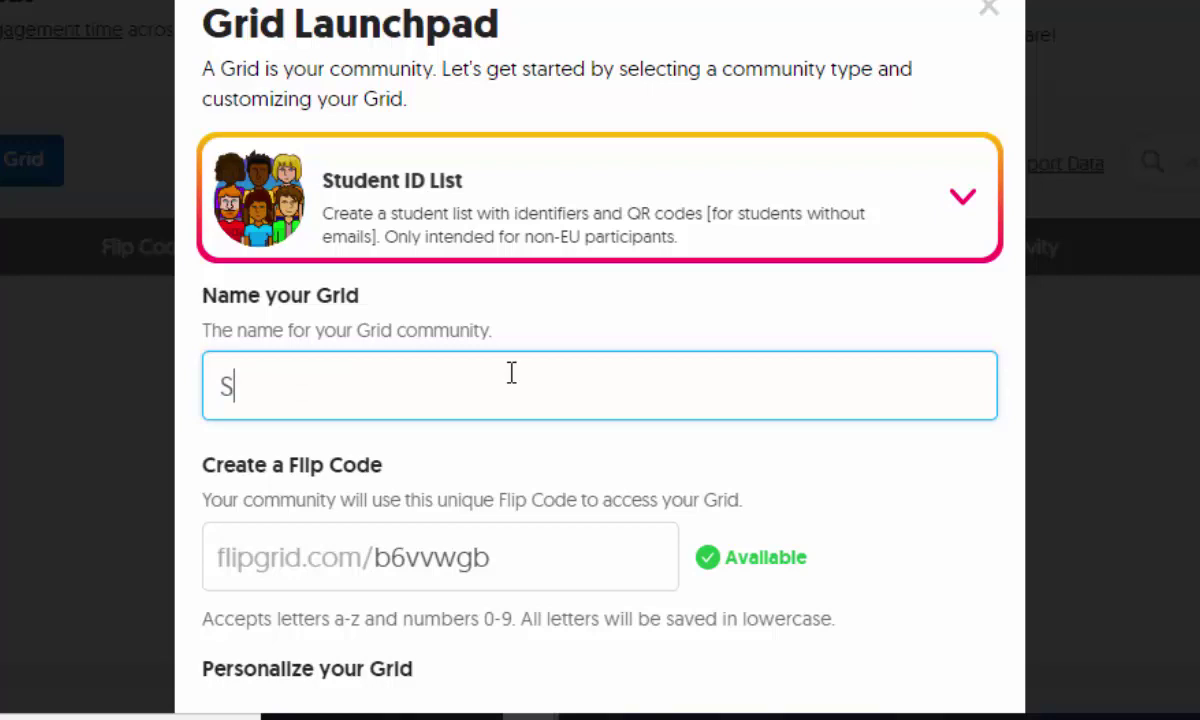
{"action": "type", "text": "ample"}
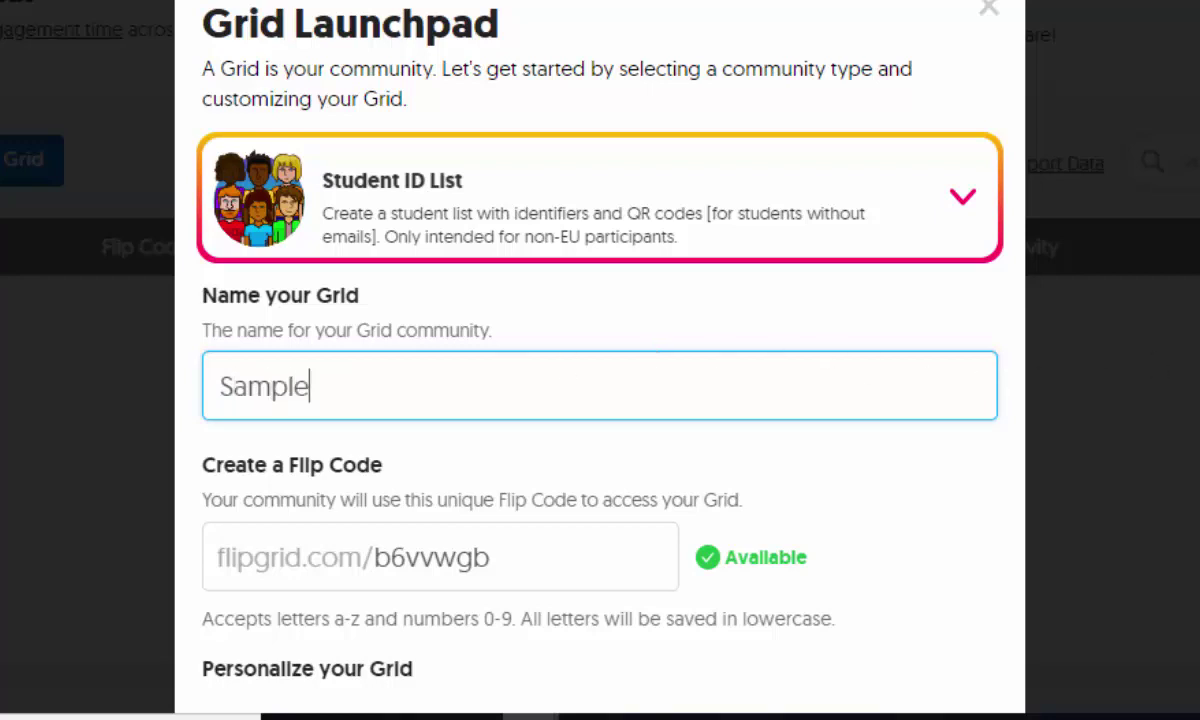
{"action": "left_click", "coordinate": [995, 410]}
{"action": "scroll", "coordinate": [995, 410], "scroll_direction": "down", "scroll_amount": 2}
{"action": "left_click_drag", "start_coordinate": [573, 424], "coordinate": [375, 432]}
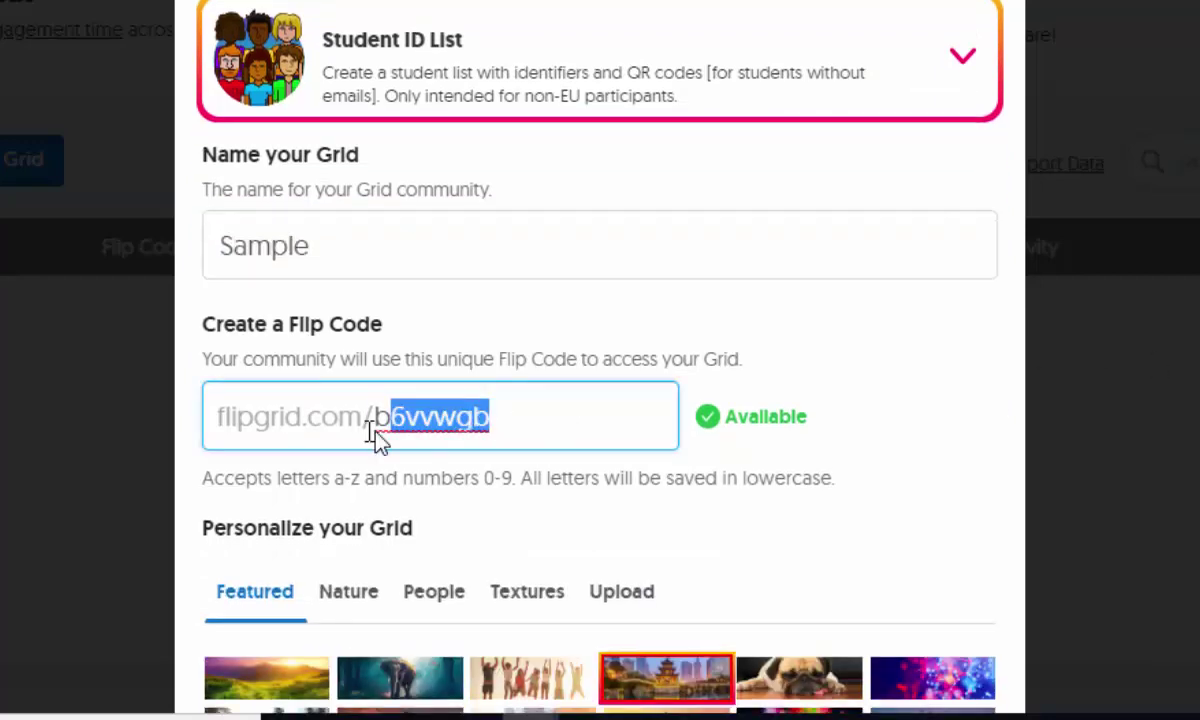
{"action": "key", "text": "BackSpace"}
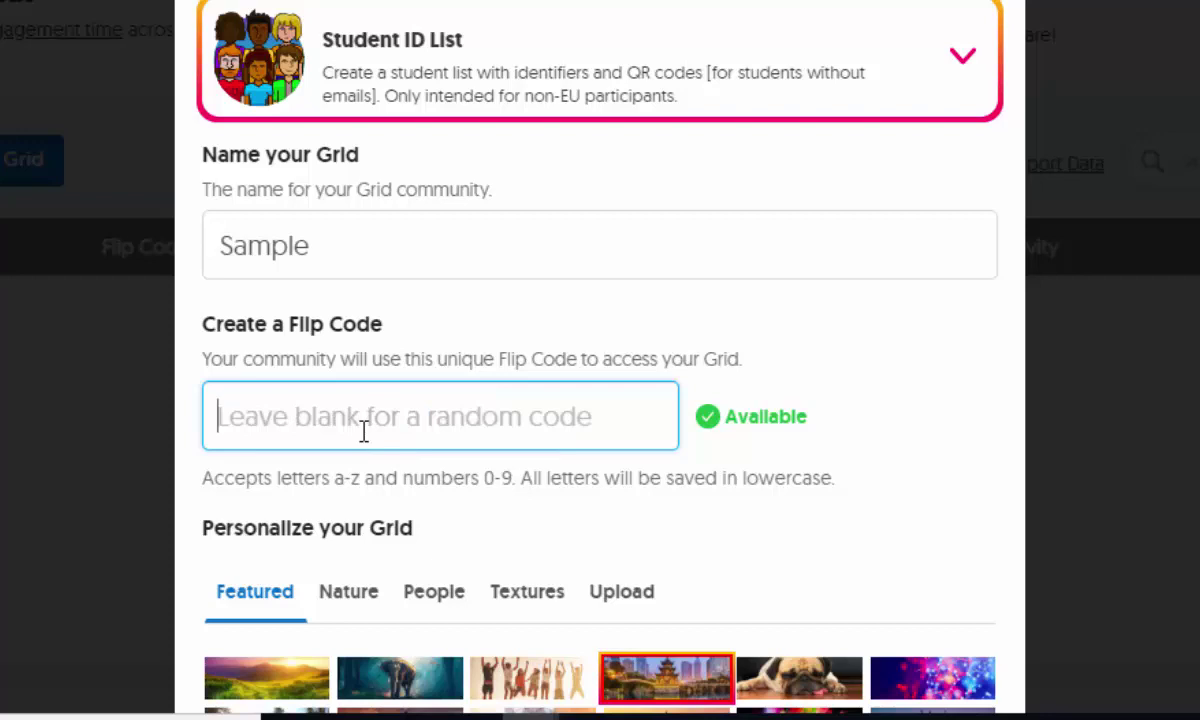
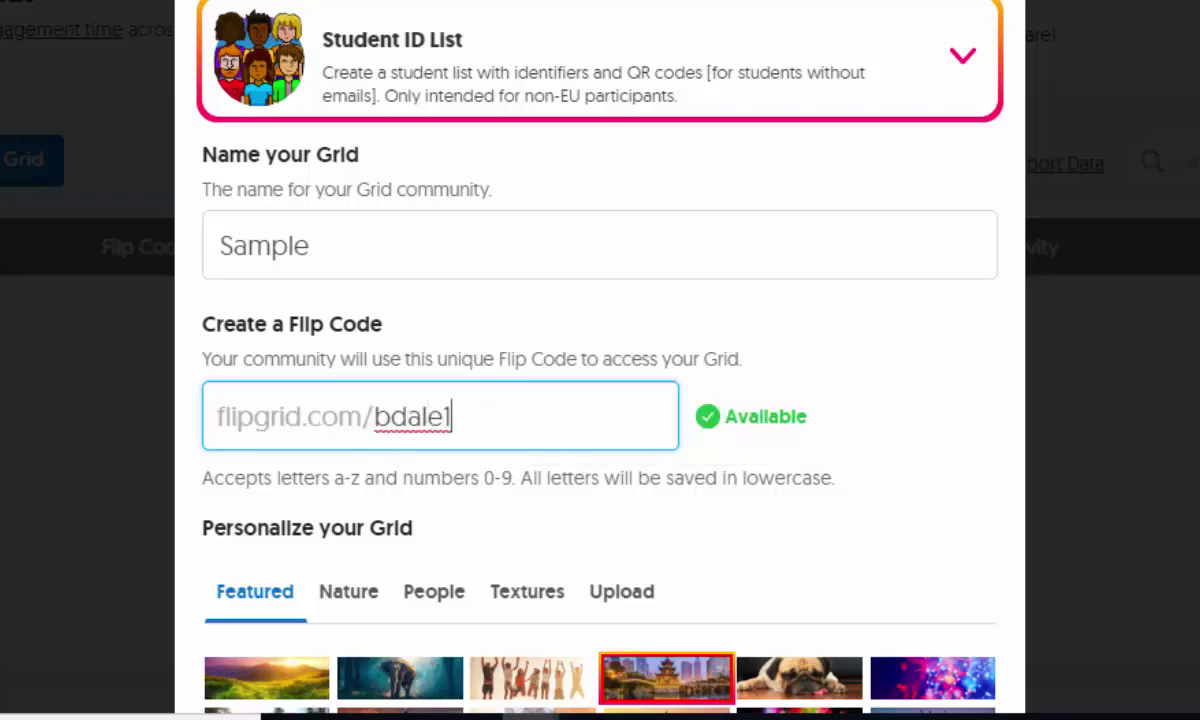
{"action": "left_click", "coordinate": [623, 530]}
{"action": "scroll", "coordinate": [623, 530], "scroll_direction": "down", "scroll_amount": 3}
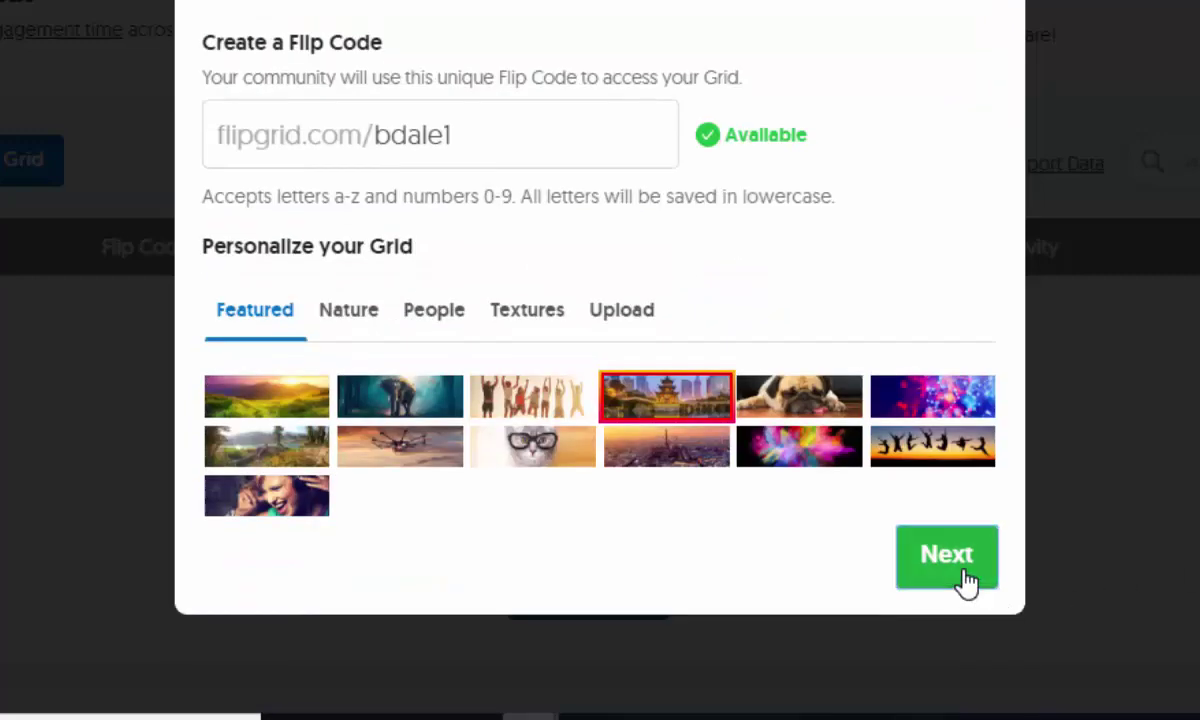
{"action": "left_click", "coordinate": [962, 572]}
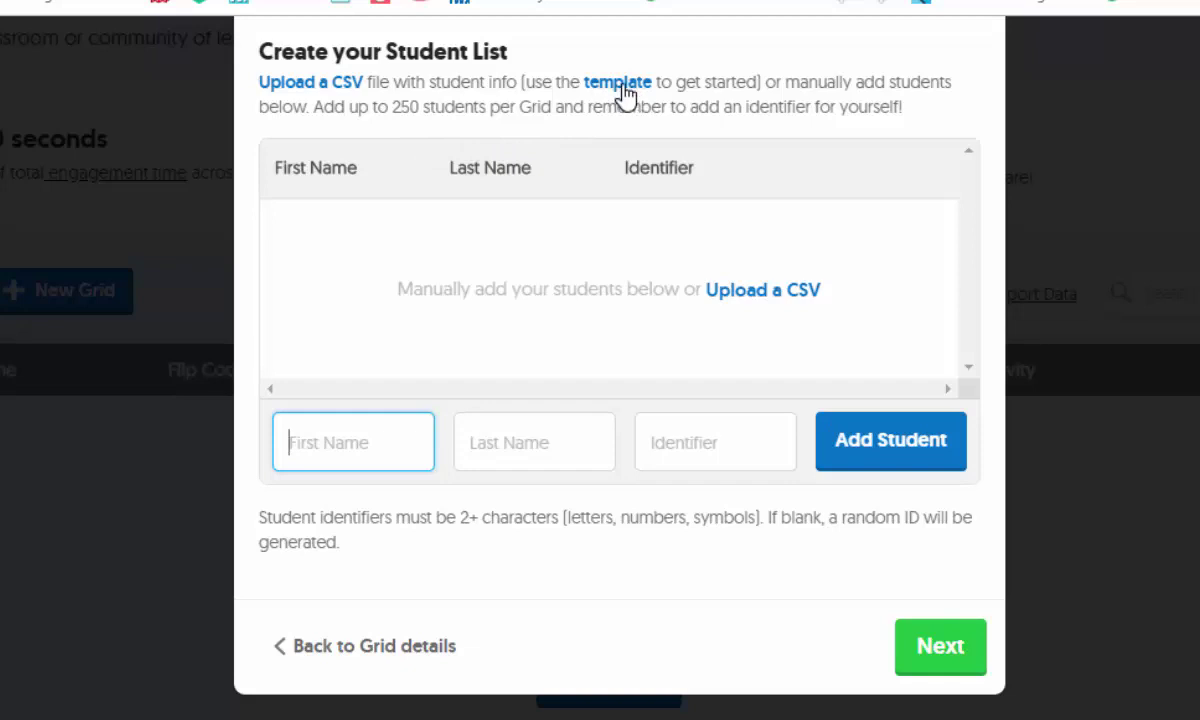
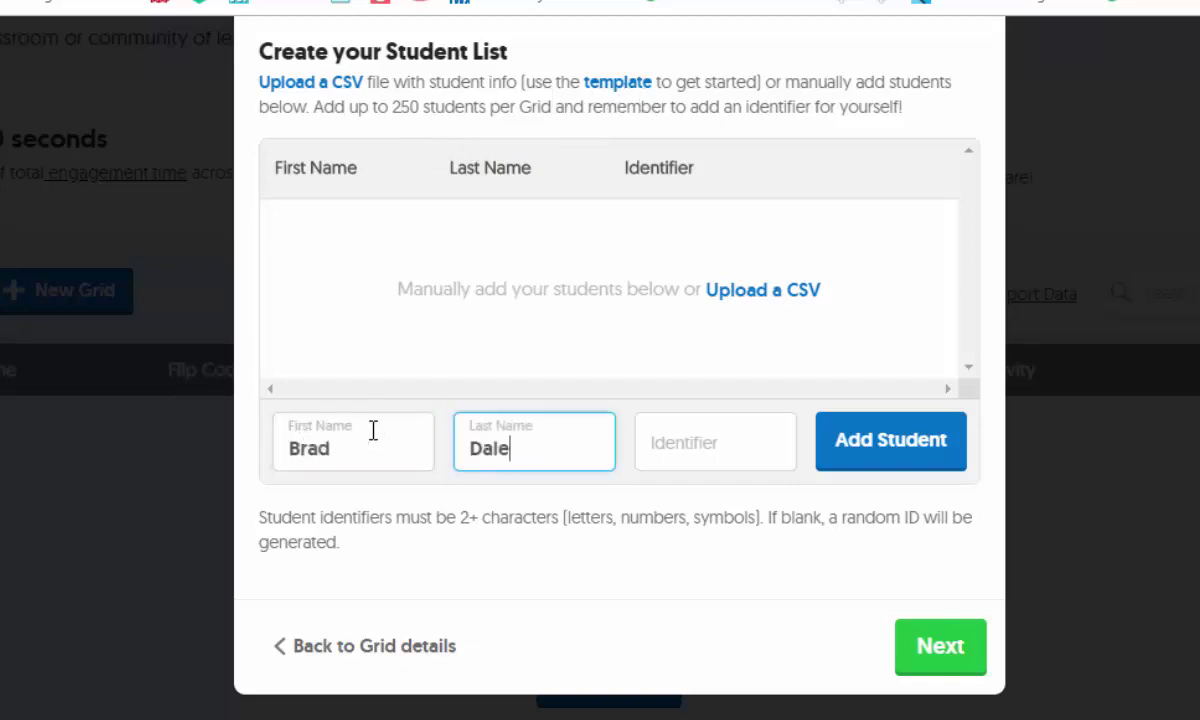
{"action": "left_click", "coordinate": [530, 566]}
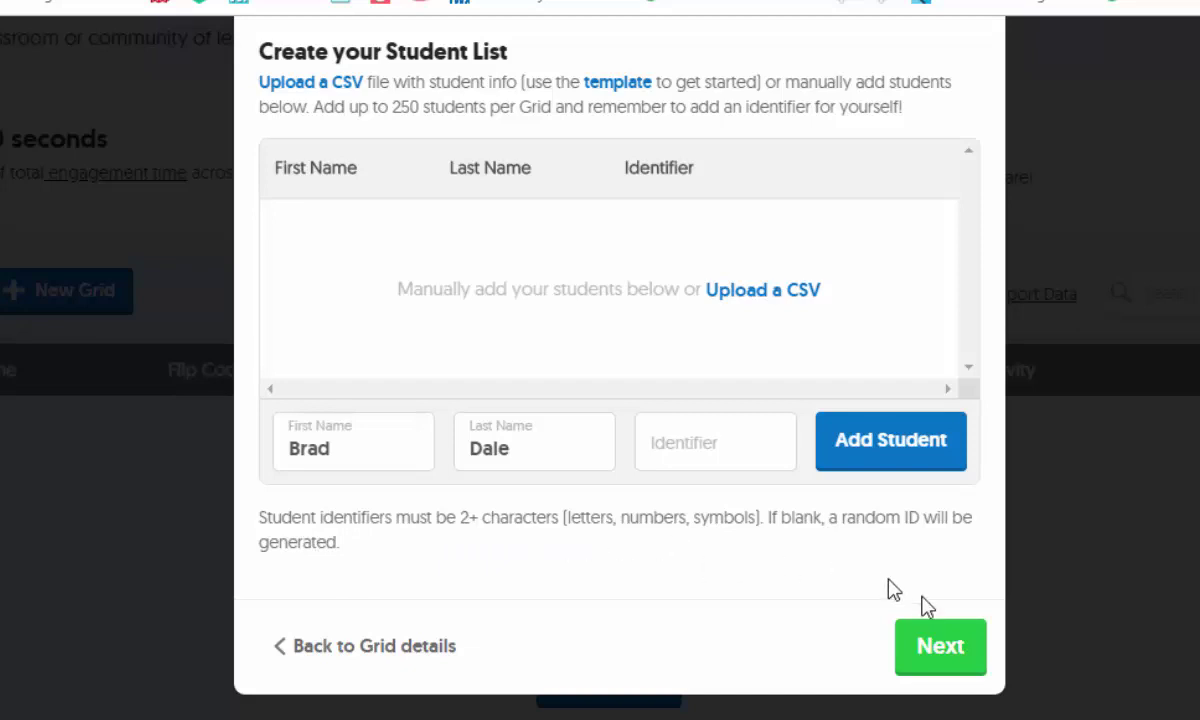
{"action": "left_click", "coordinate": [908, 443]}
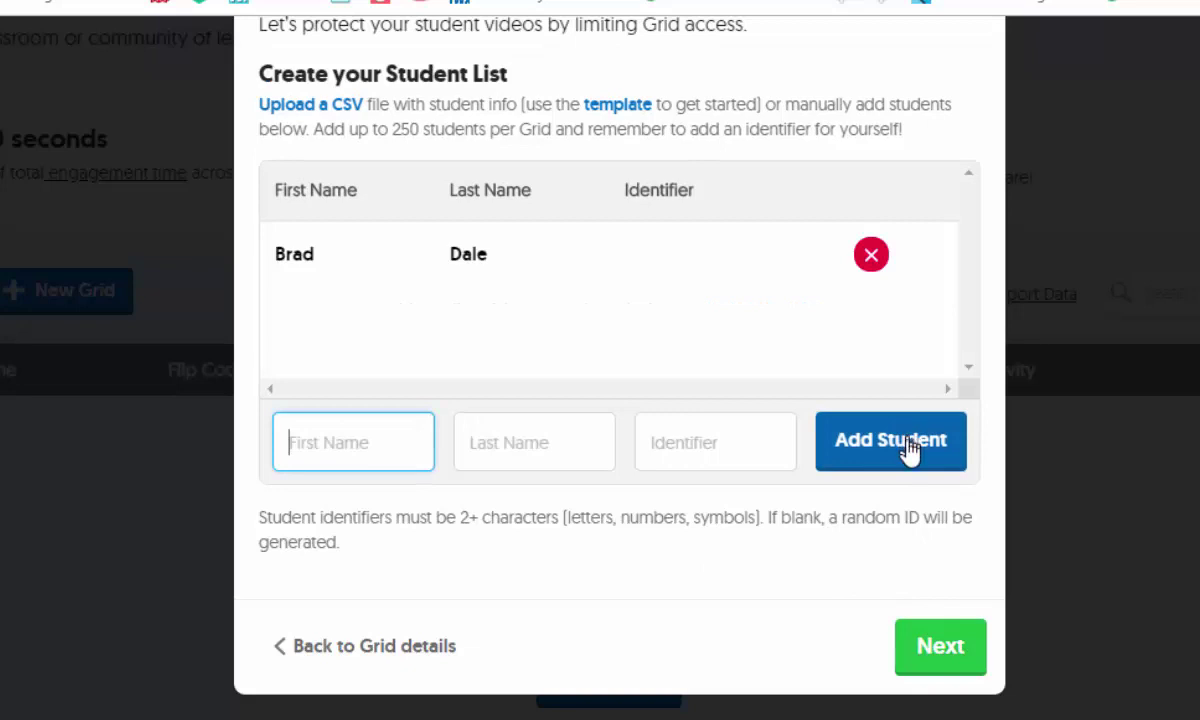
{"action": "left_click", "coordinate": [956, 655]}
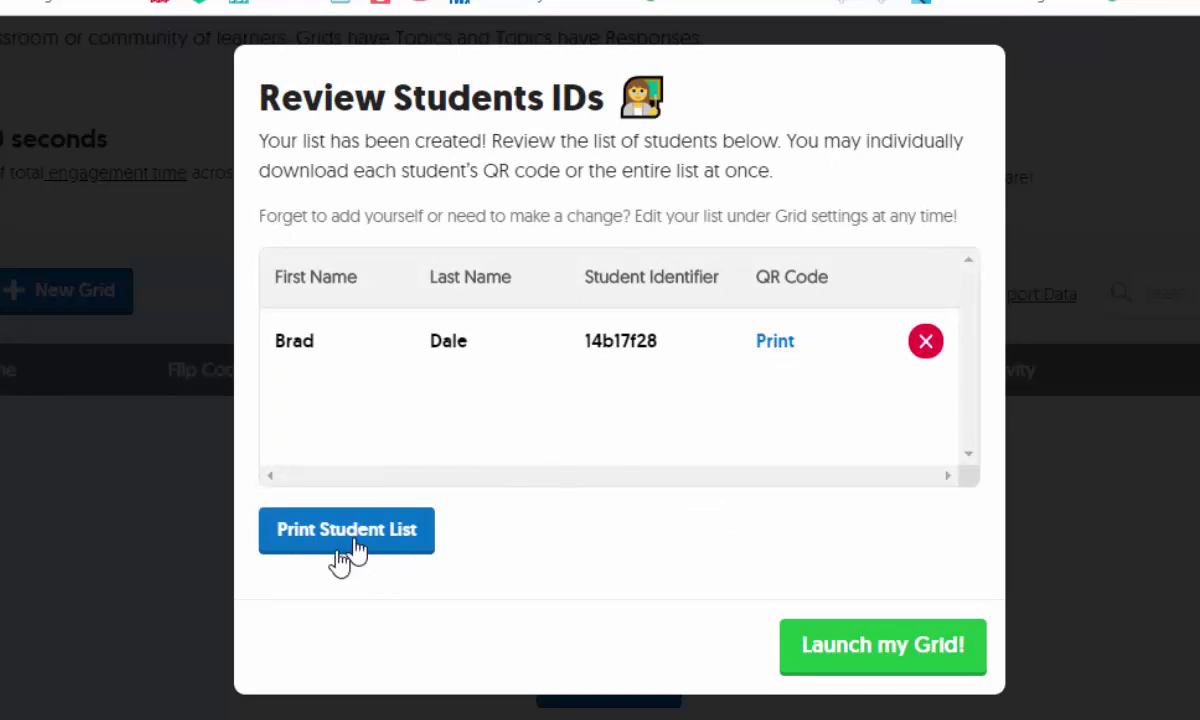
{"action": "left_click", "coordinate": [776, 345]}
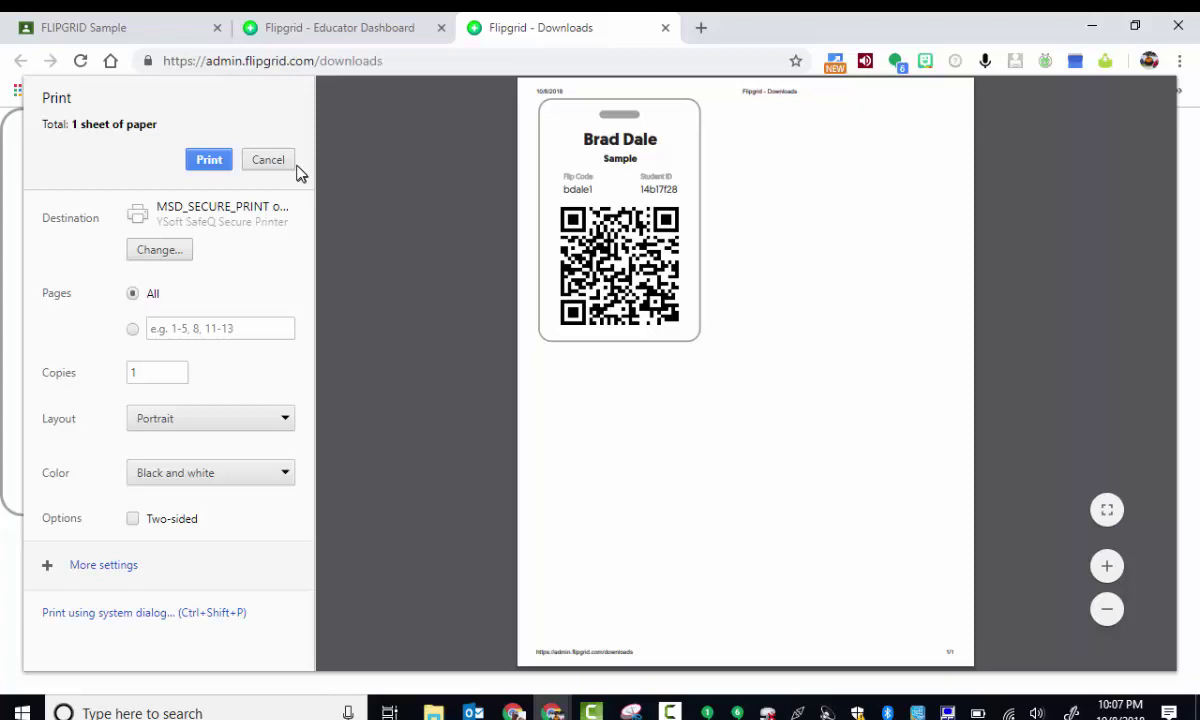
{"action": "left_click", "coordinate": [340, 32]}
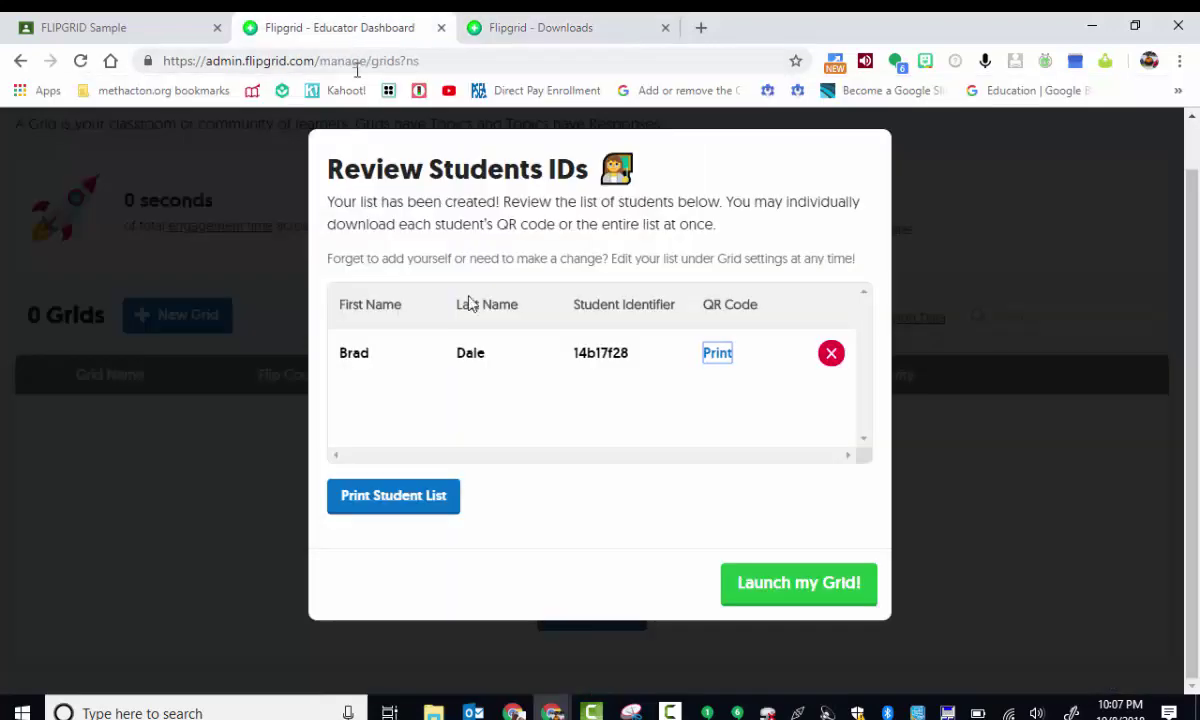
Close the student ID review and start a second grid of School Email Domain type
{"action": "left_click", "coordinate": [950, 444]}
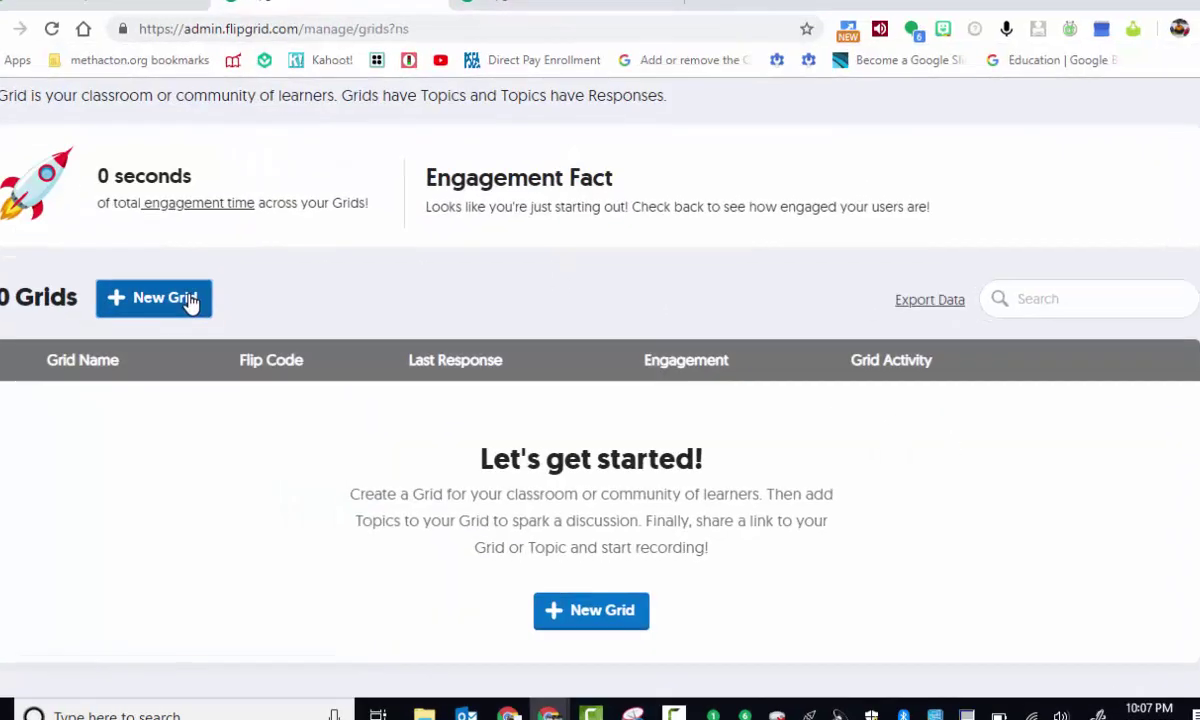
{"action": "left_click", "coordinate": [215, 316]}
{"action": "left_click", "coordinate": [600, 245]}
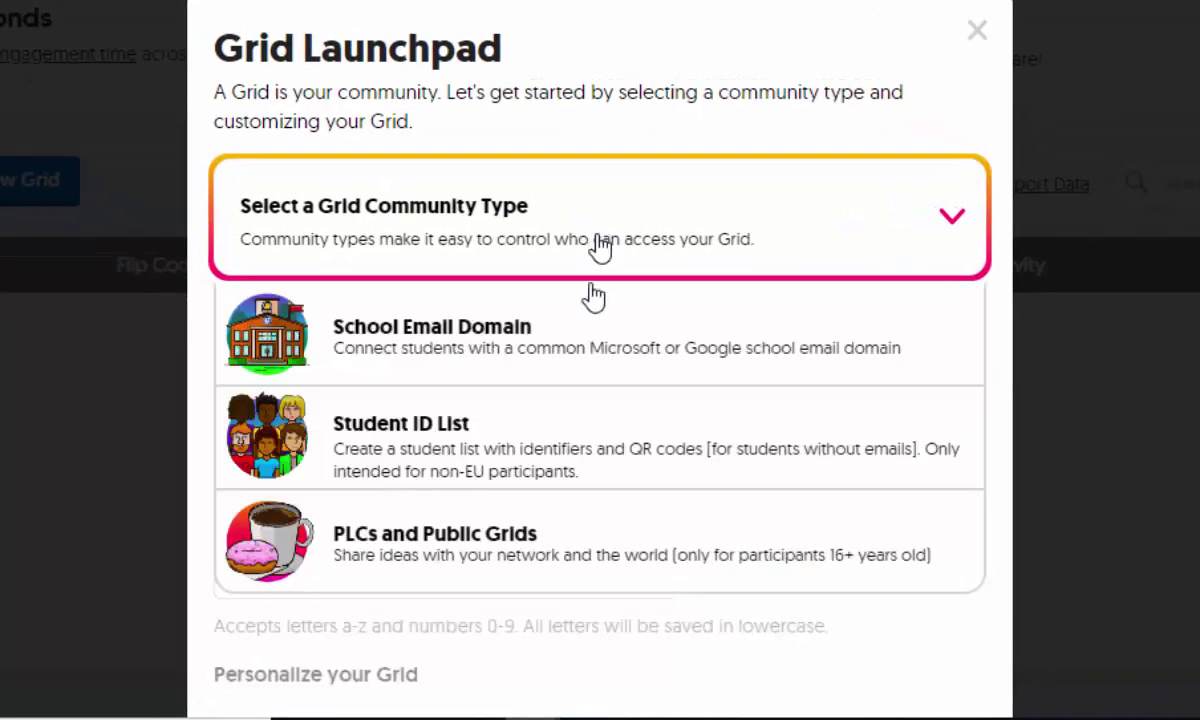
{"action": "left_click", "coordinate": [565, 355]}
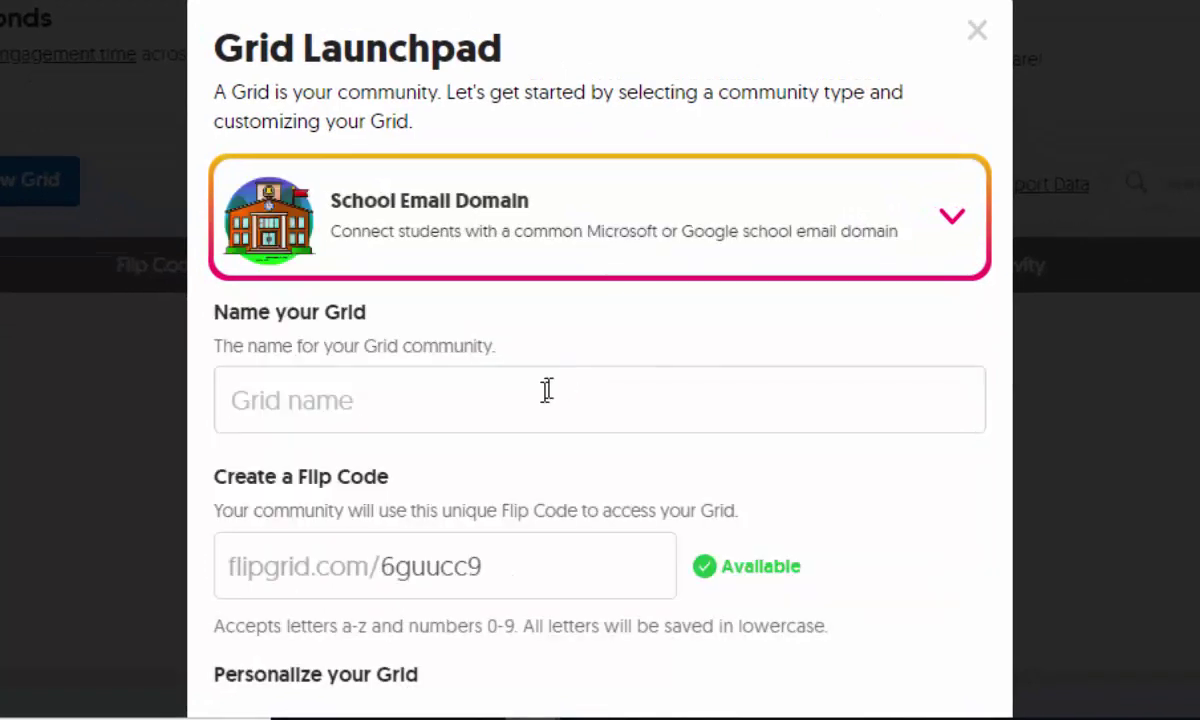
{"action": "left_click", "coordinate": [547, 390]}
{"action": "type", "text": "Sample2"}
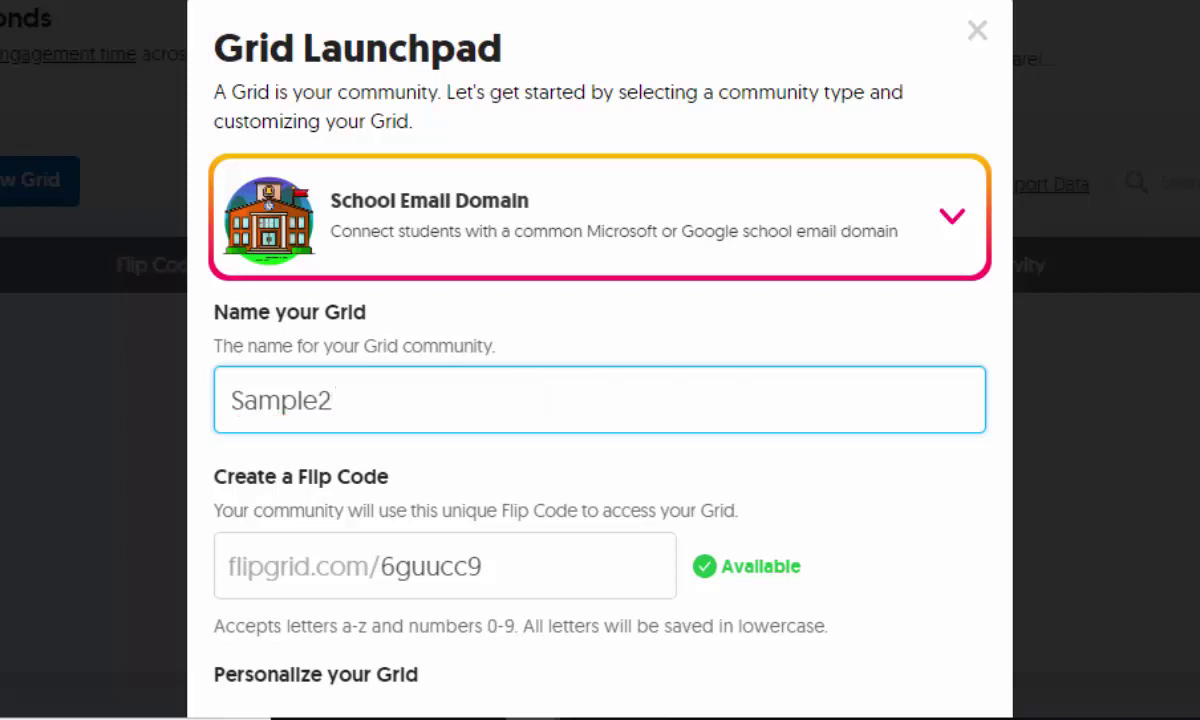
{"action": "scroll", "coordinate": [584, 514], "scroll_direction": "down", "scroll_amount": 3}
{"action": "left_click_drag", "start_coordinate": [541, 300], "coordinate": [362, 300]}
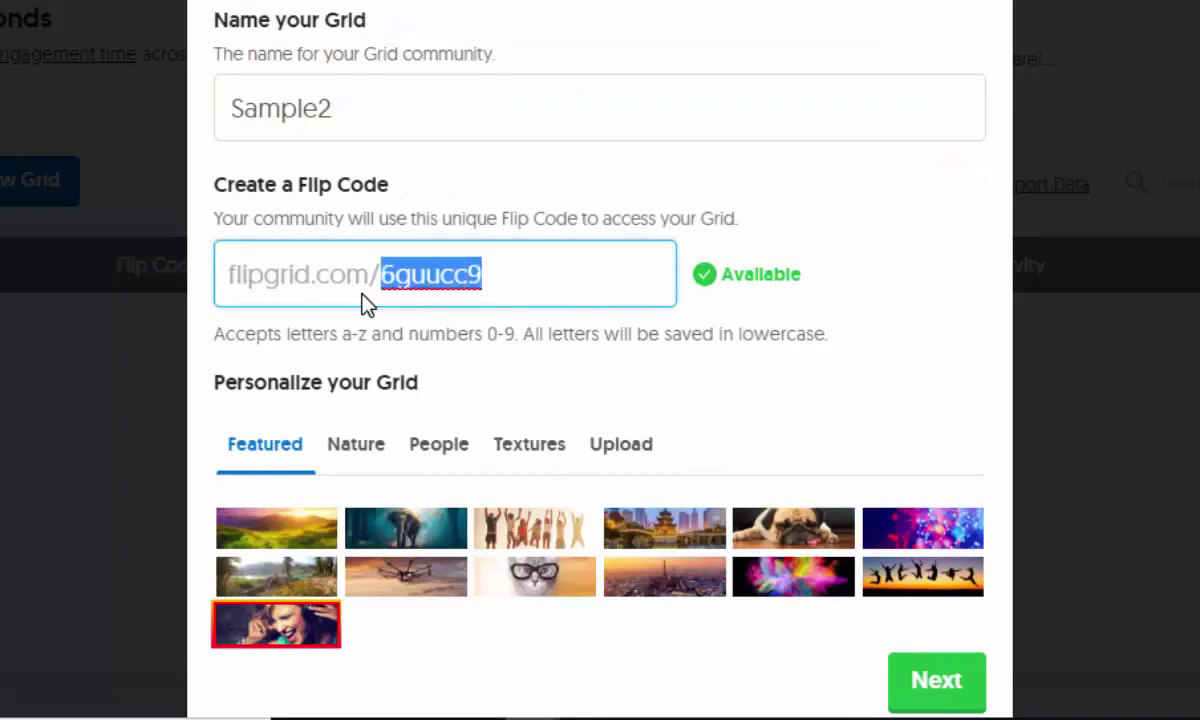
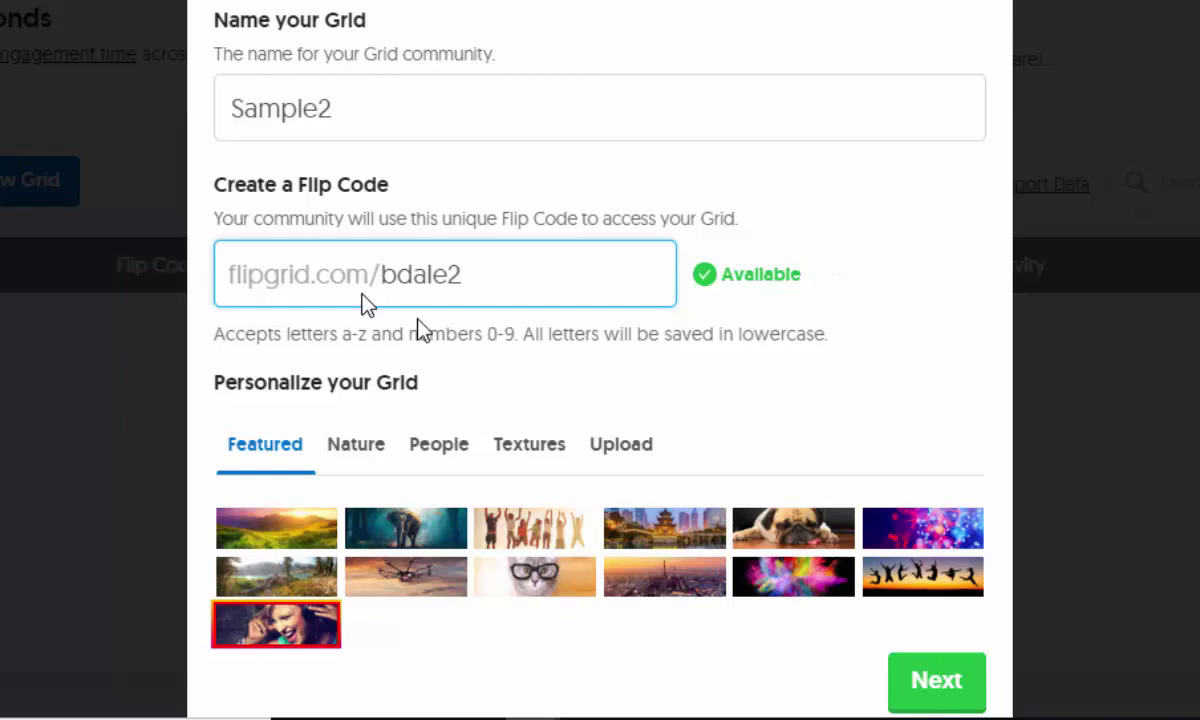
{"action": "left_click", "coordinate": [950, 686]}
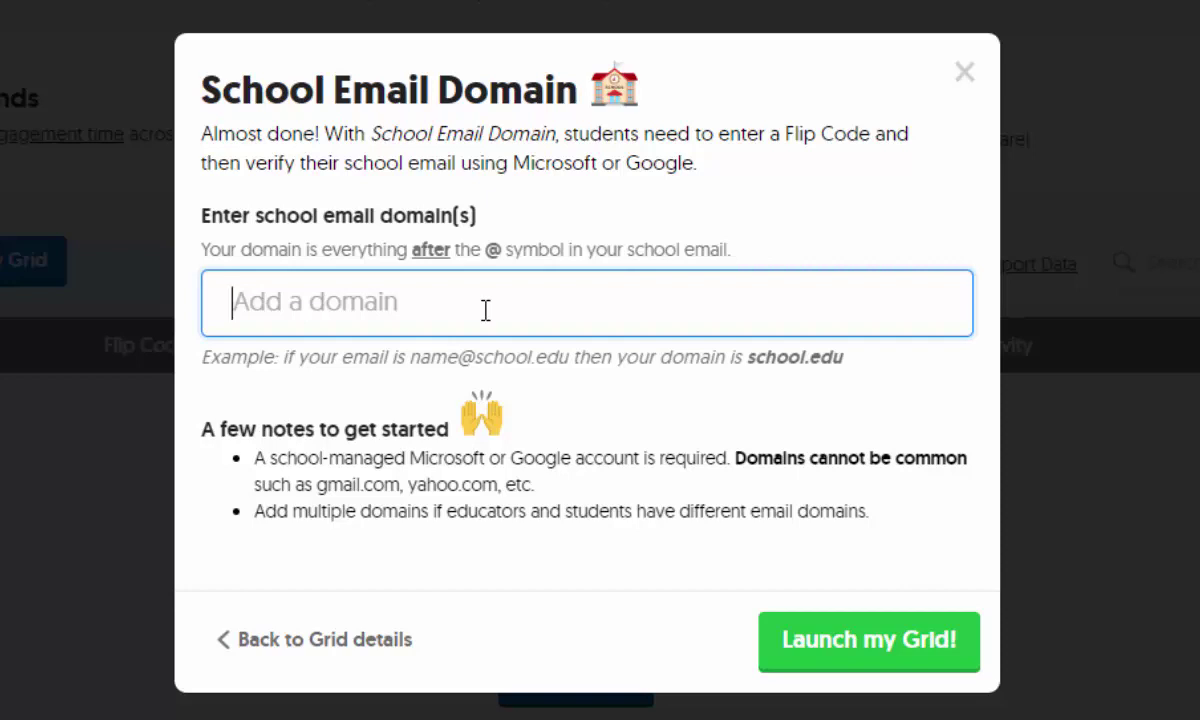
Restrict Sample2 to the student.methacton.org email domain and launch the grid
{"action": "type", "text": "student."}
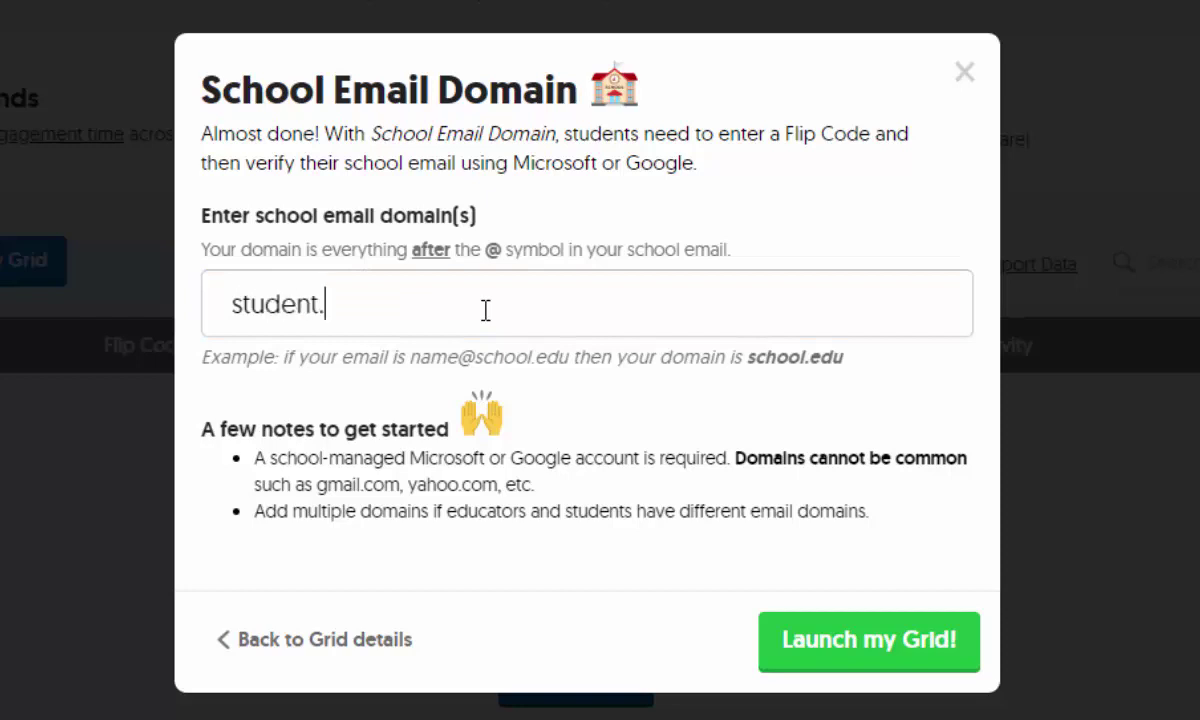
{"action": "type", "text": "methacton"}
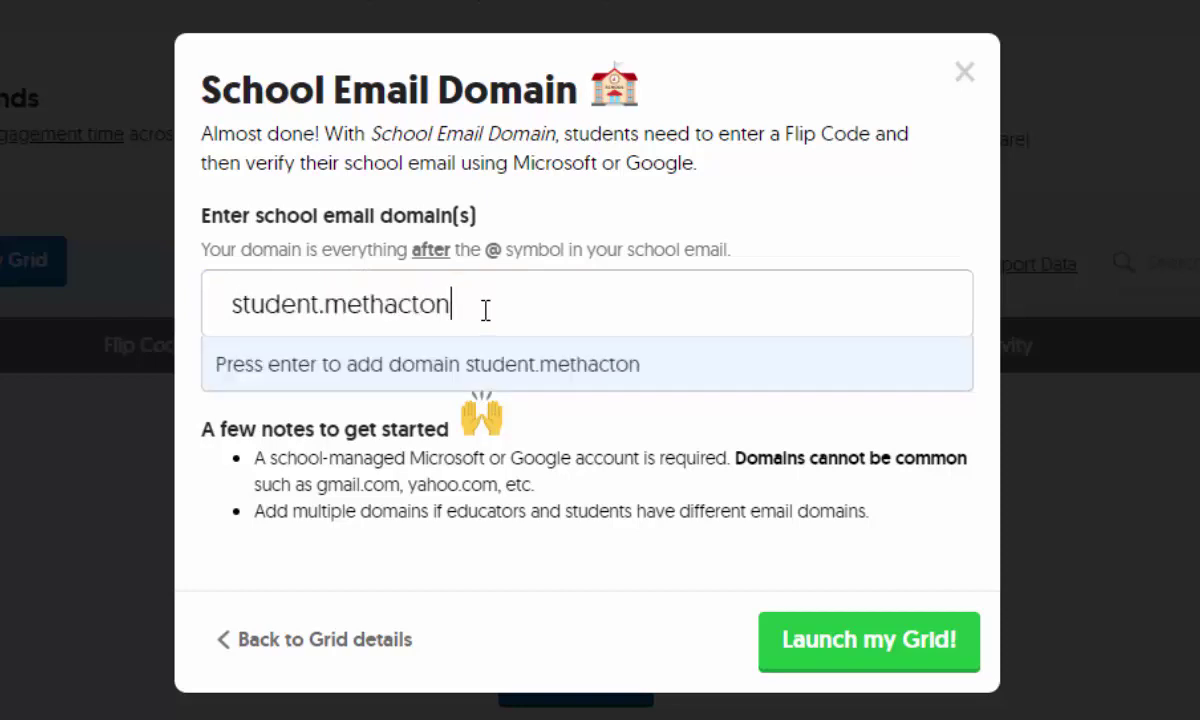
{"action": "type", "text": ".org"}
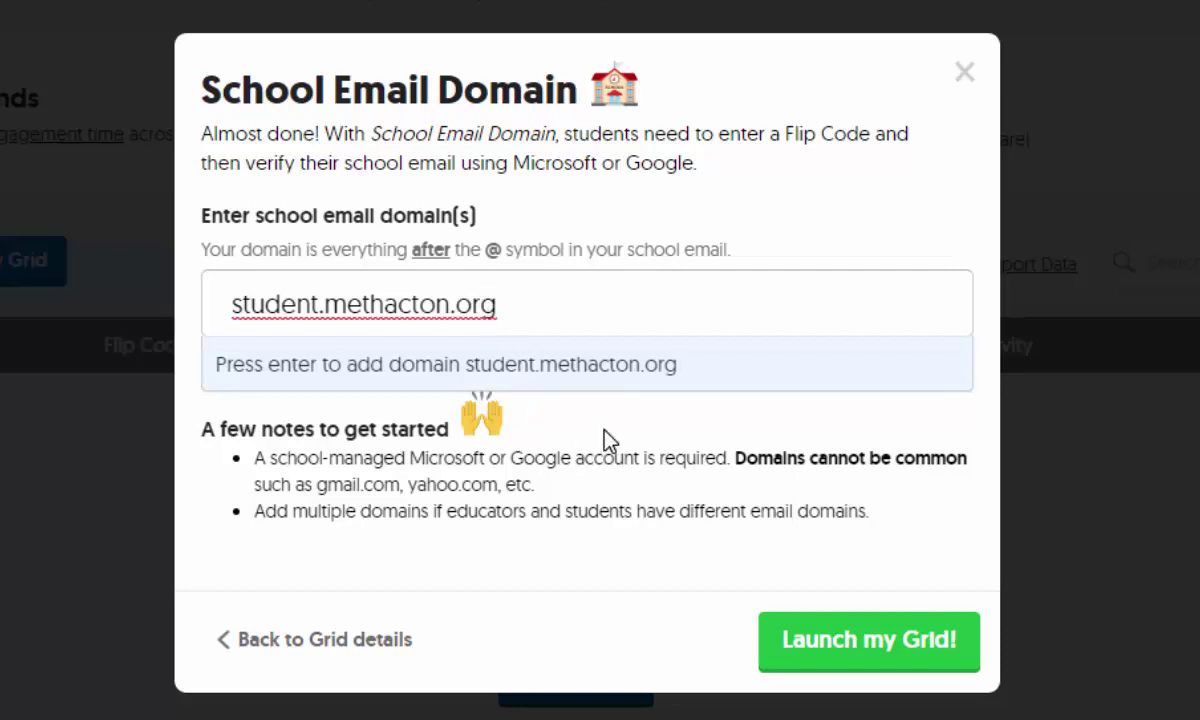
{"action": "left_click", "coordinate": [877, 641]}
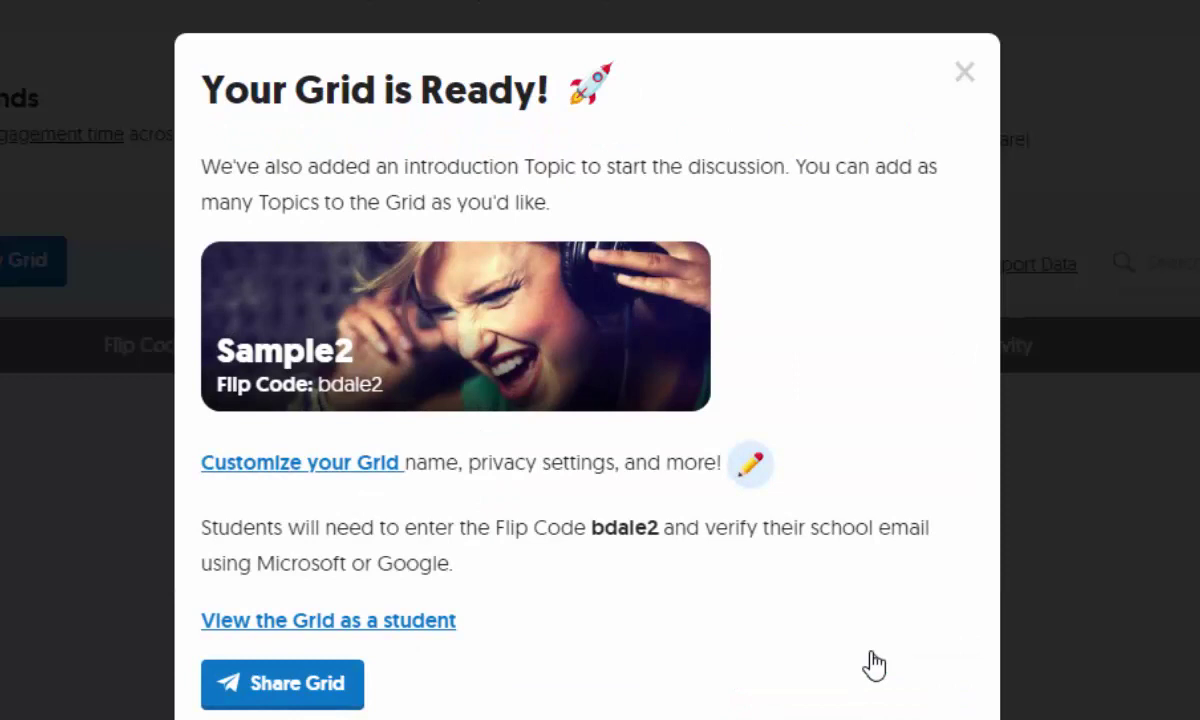
Show Sample2's share options, scrolled down to the Social sharing section
{"action": "scroll", "coordinate": [820, 545], "scroll_direction": "down", "scroll_amount": 2}
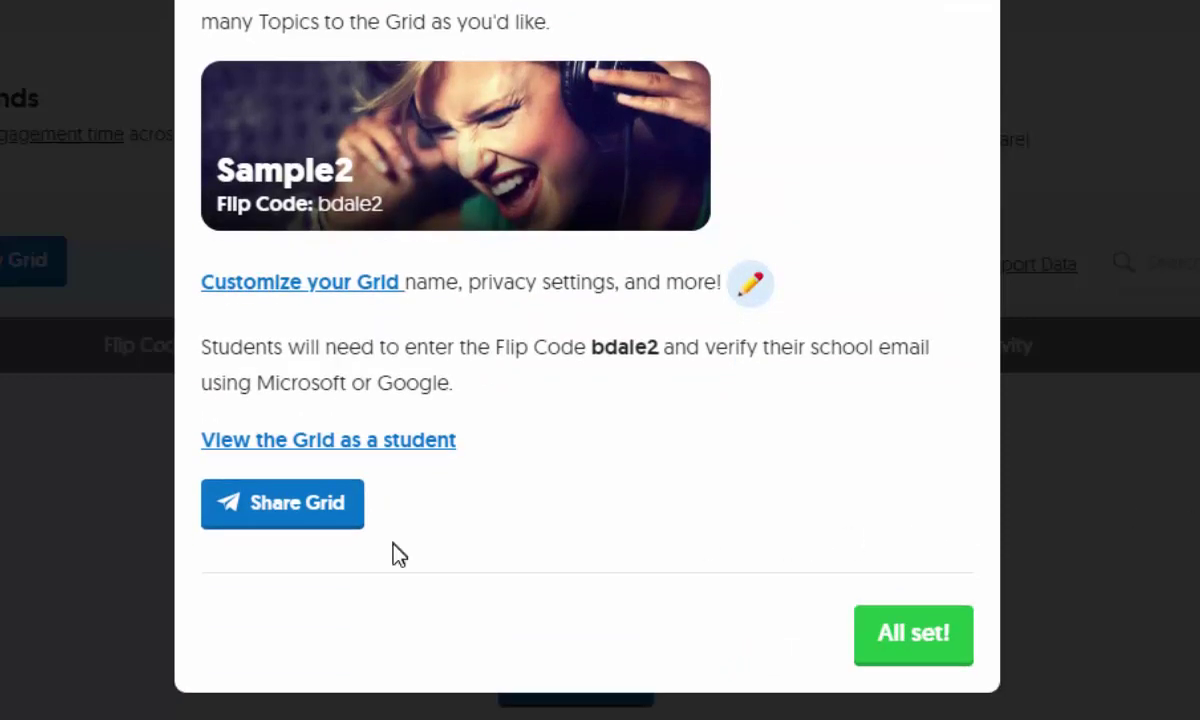
{"action": "left_click", "coordinate": [292, 522]}
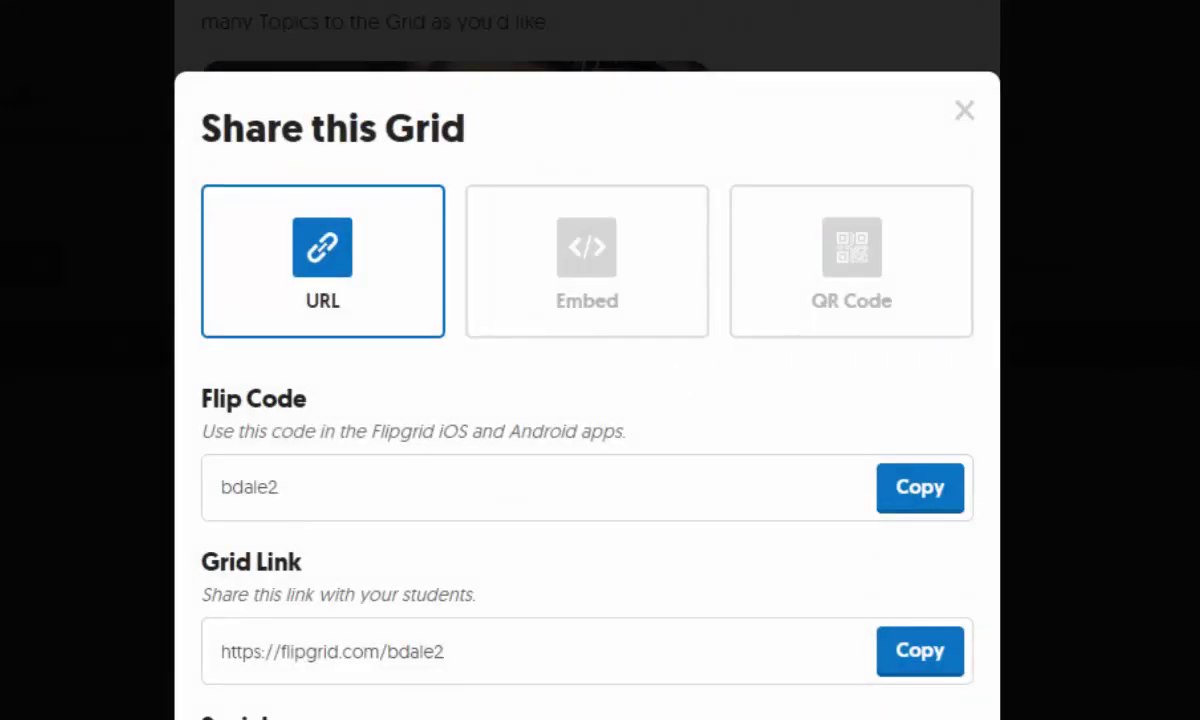
{"action": "scroll", "coordinate": [1120, 351], "scroll_direction": "down", "scroll_amount": 1}
{"action": "scroll", "coordinate": [587, 400], "scroll_direction": "down", "scroll_amount": 1}
{"action": "scroll", "coordinate": [587, 400], "scroll_direction": "down", "scroll_amount": 2}
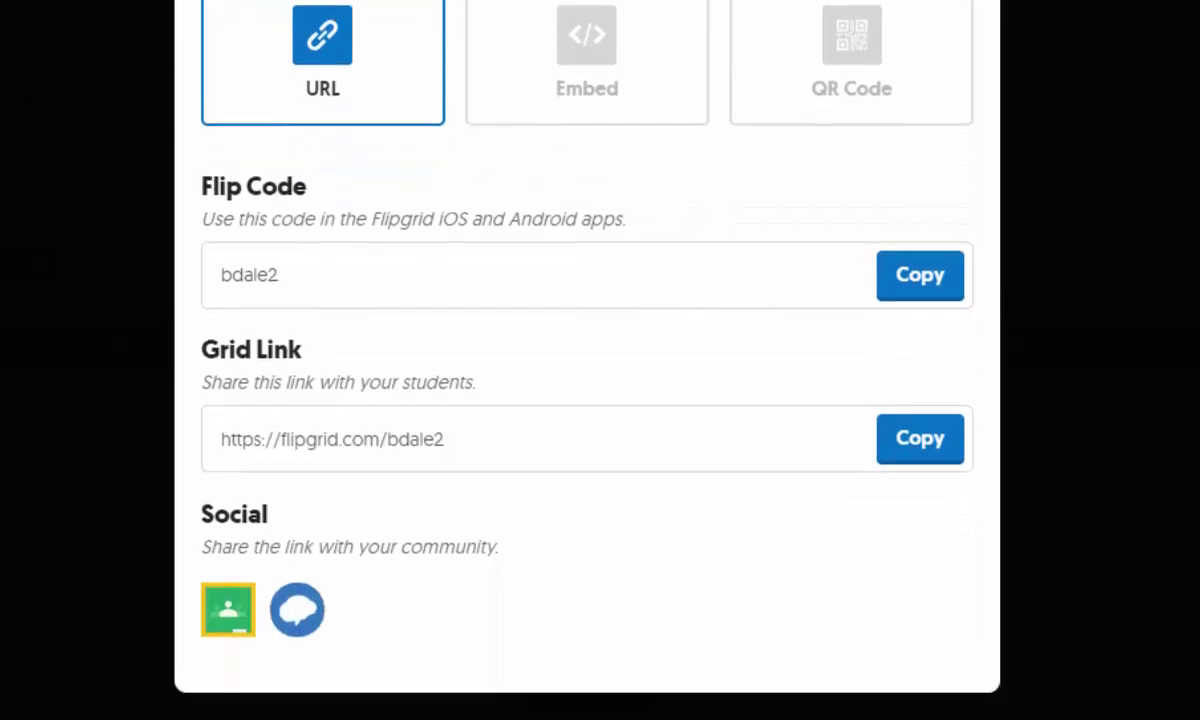
Share the grid to Google Classroom, targeting the FLIPGRID Sample class
{"action": "left_click", "coordinate": [230, 620]}
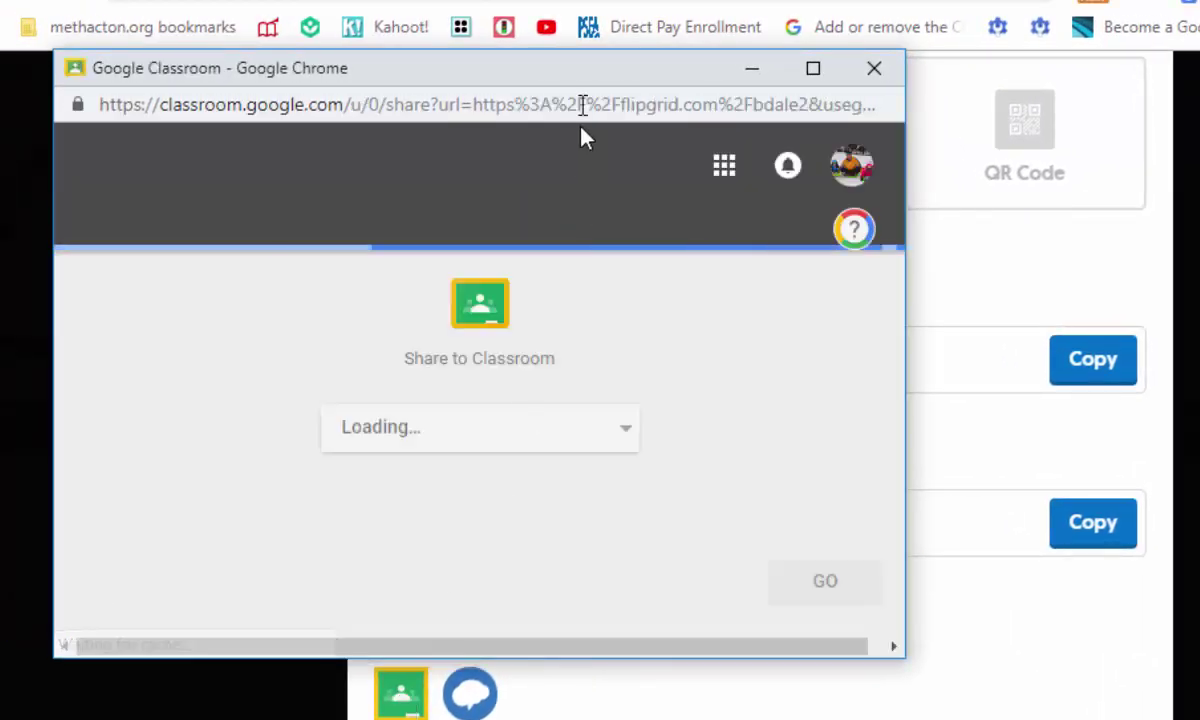
{"action": "left_click_drag", "start_coordinate": [555, 70], "coordinate": [520, 337]}
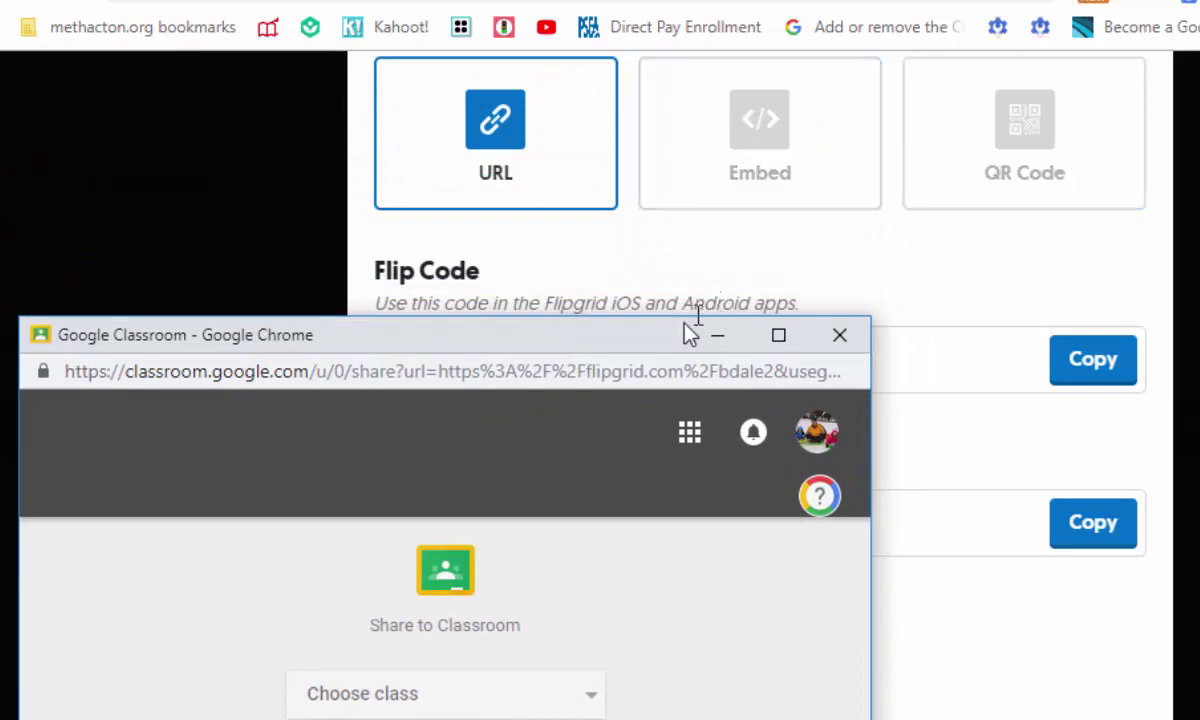
{"action": "left_click_drag", "start_coordinate": [657, 345], "coordinate": [669, 198]}
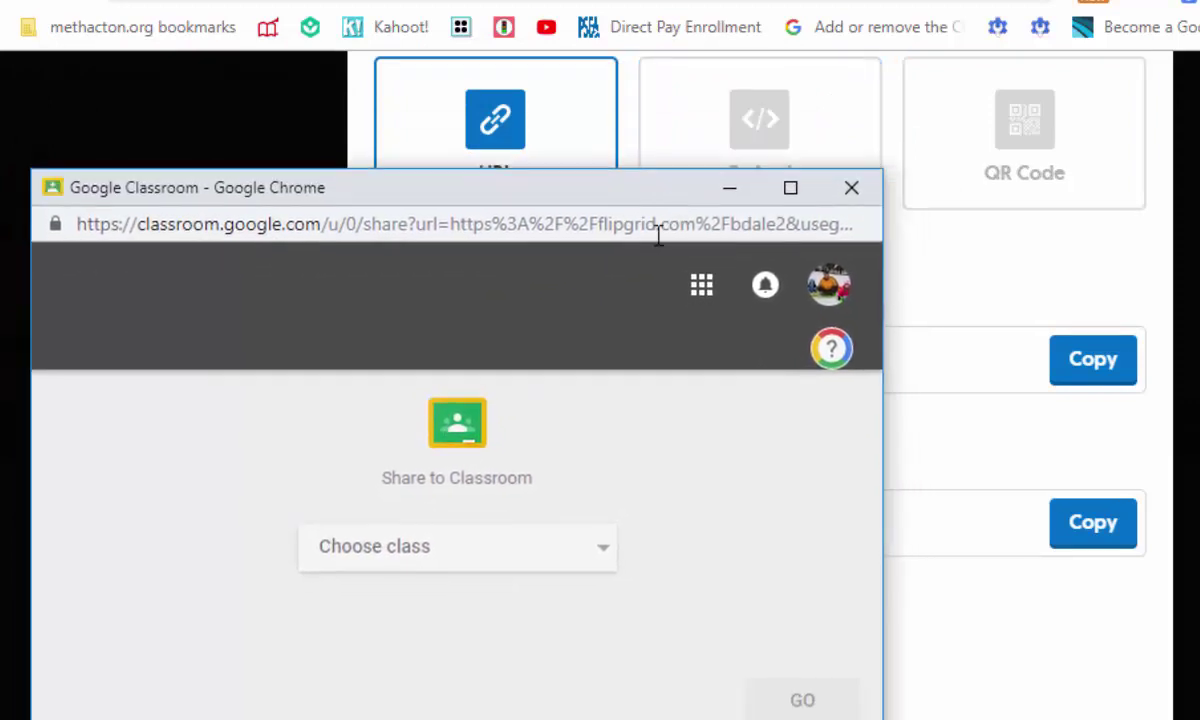
{"action": "left_click", "coordinate": [600, 558]}
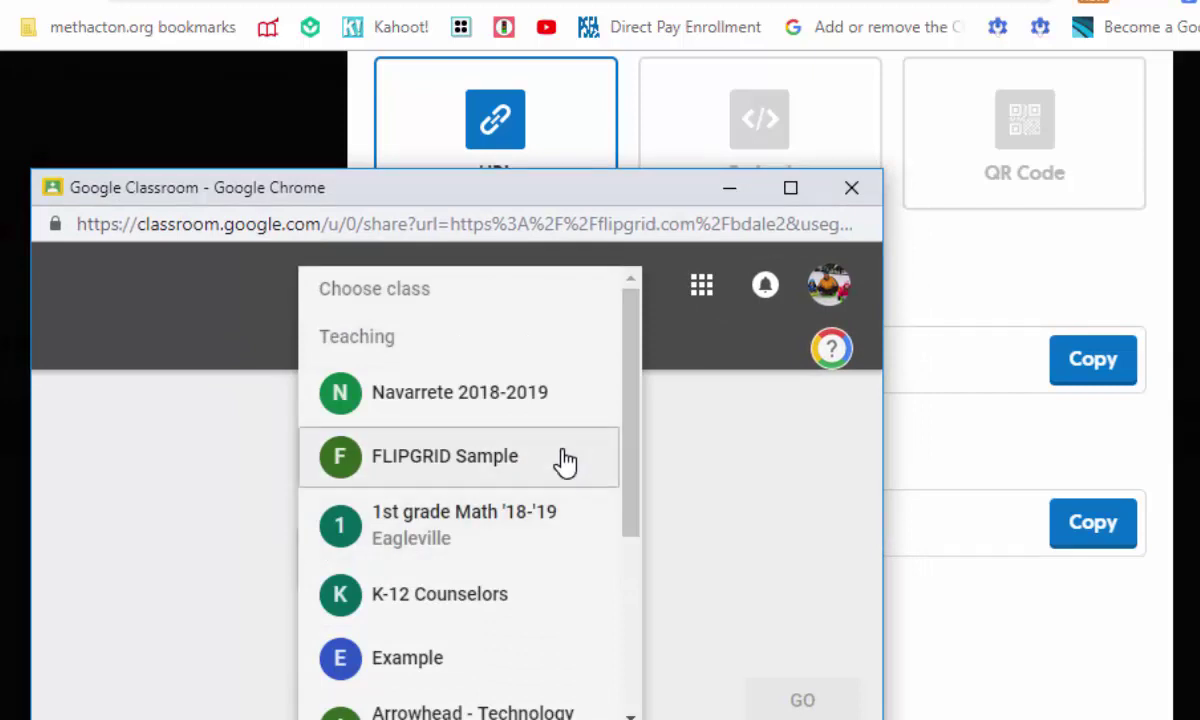
{"action": "left_click", "coordinate": [565, 461]}
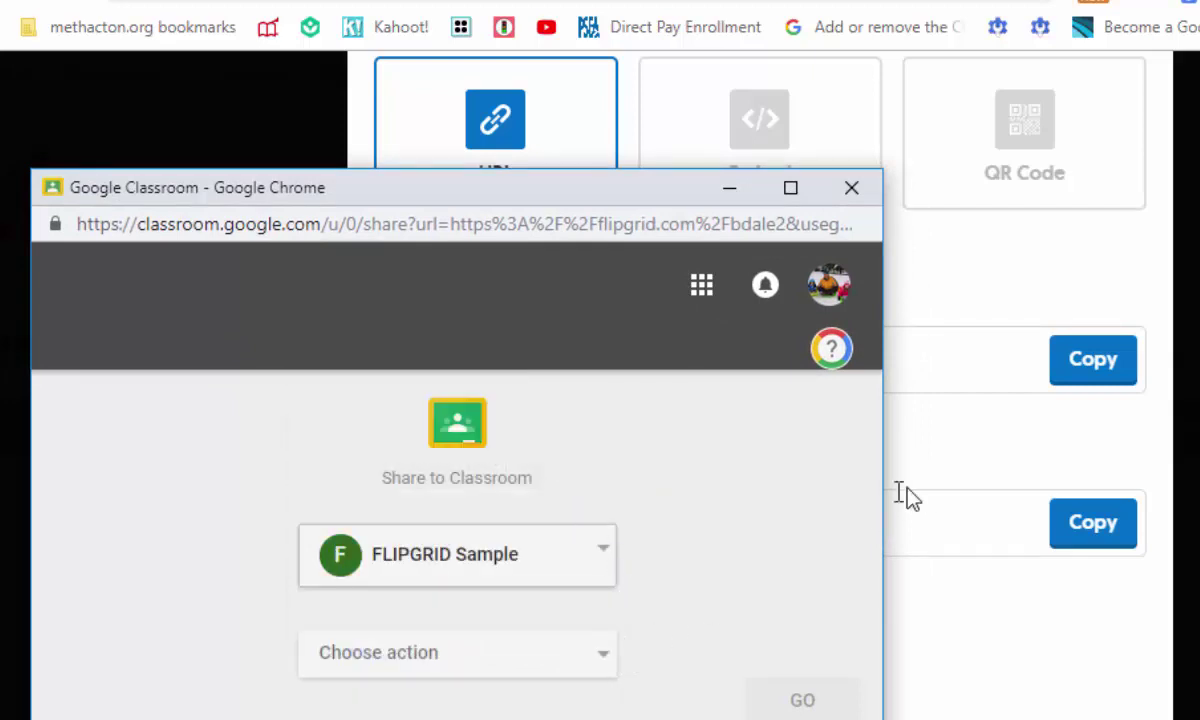
Post the grid link as a Google Classroom announcement titled Flipgrid
{"action": "left_click", "coordinate": [600, 622]}
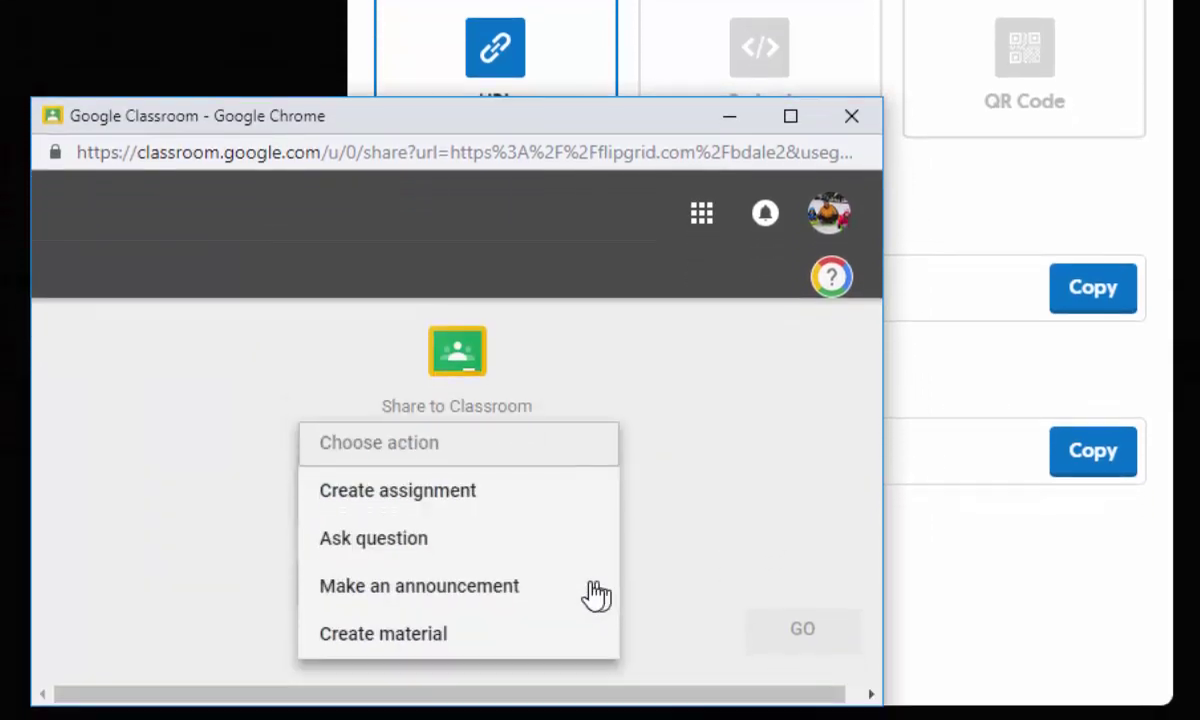
{"action": "left_click", "coordinate": [563, 593]}
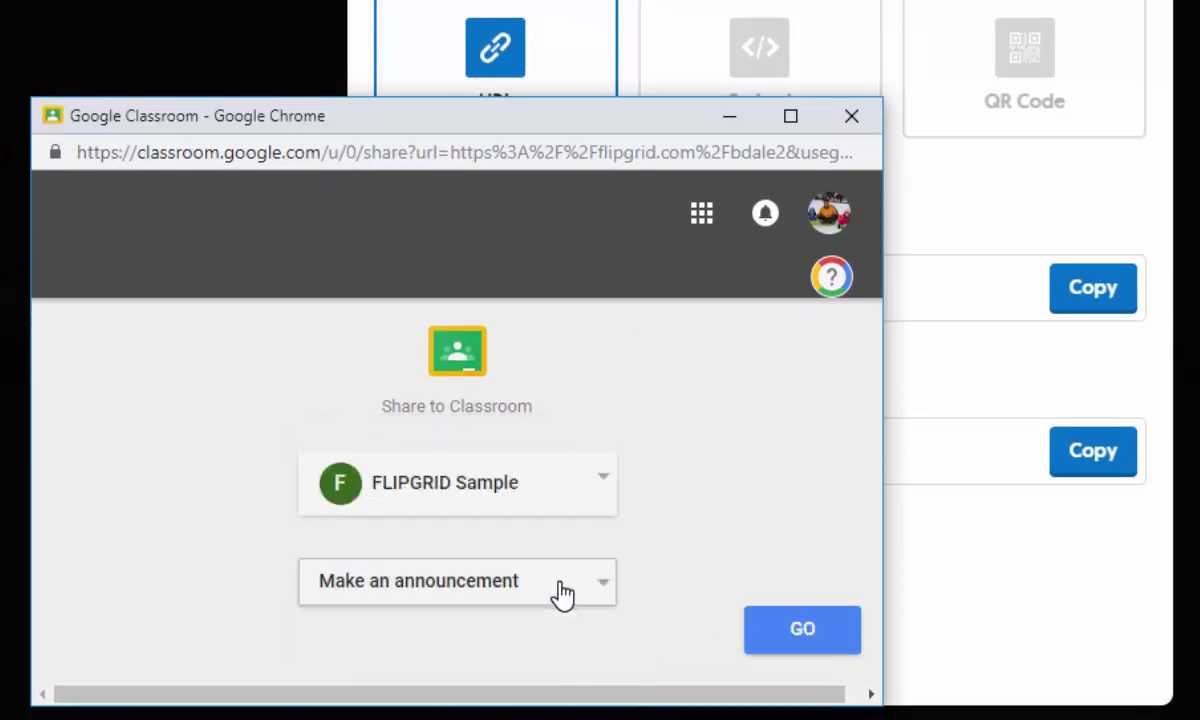
{"action": "left_click", "coordinate": [851, 640]}
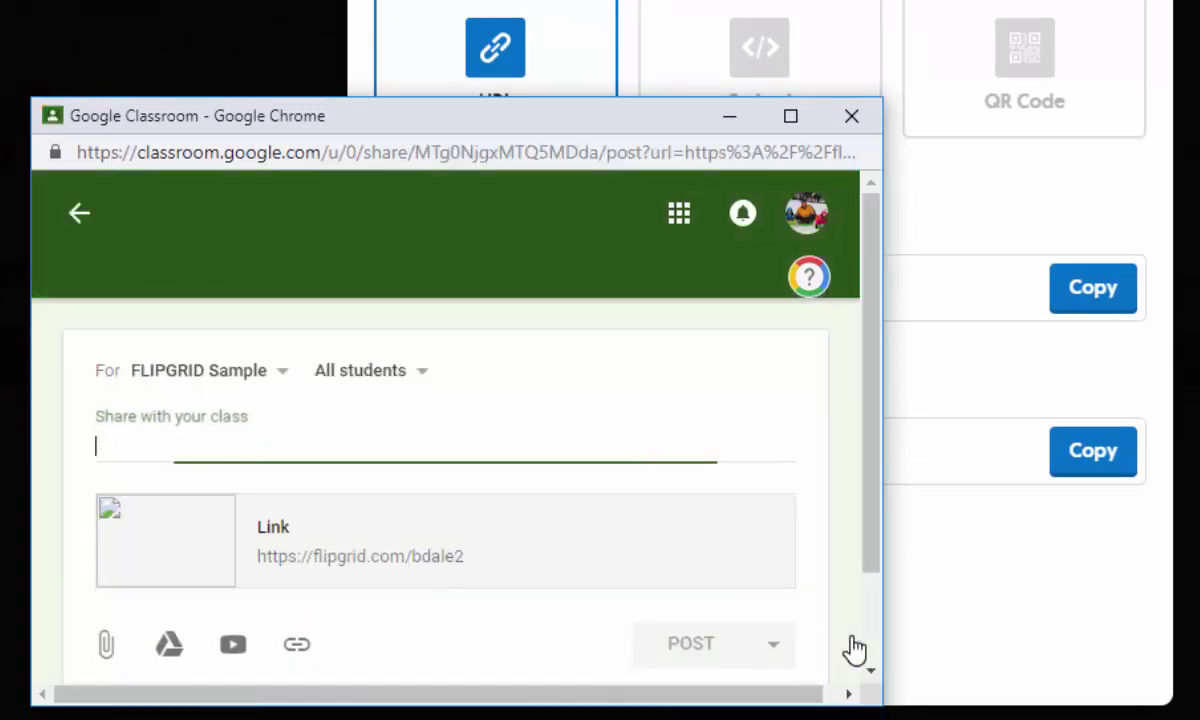
{"action": "type", "text": "Fli"}
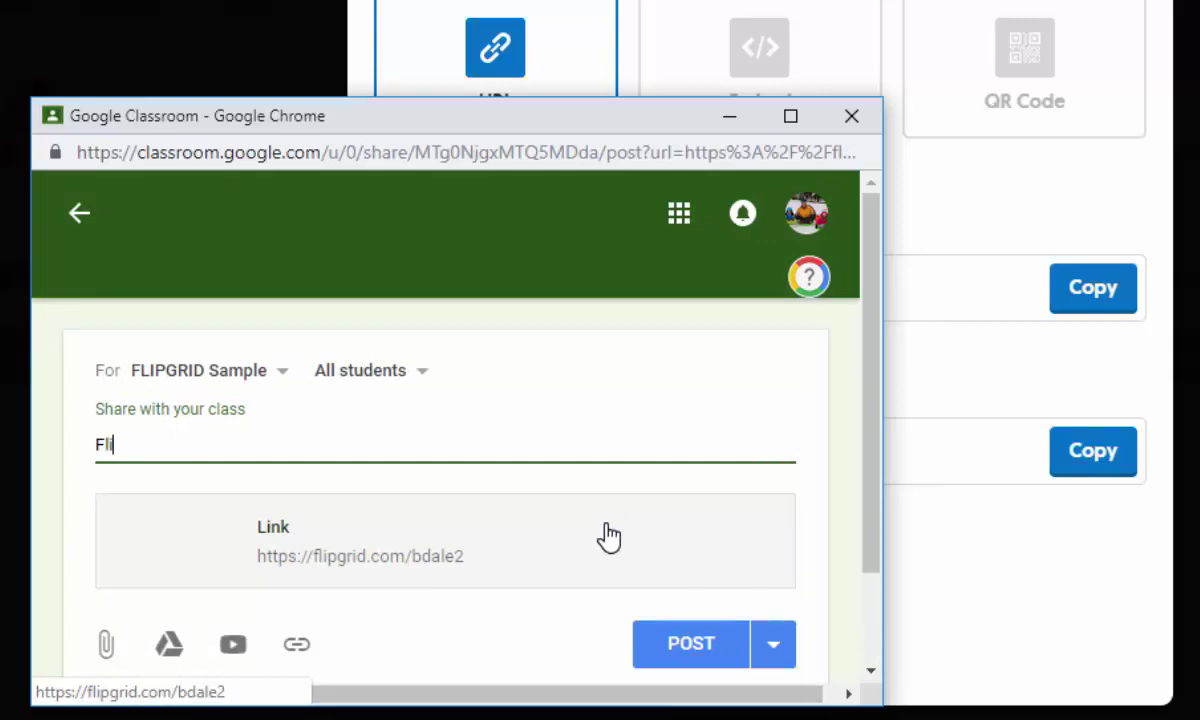
{"action": "type", "text": "pgrid"}
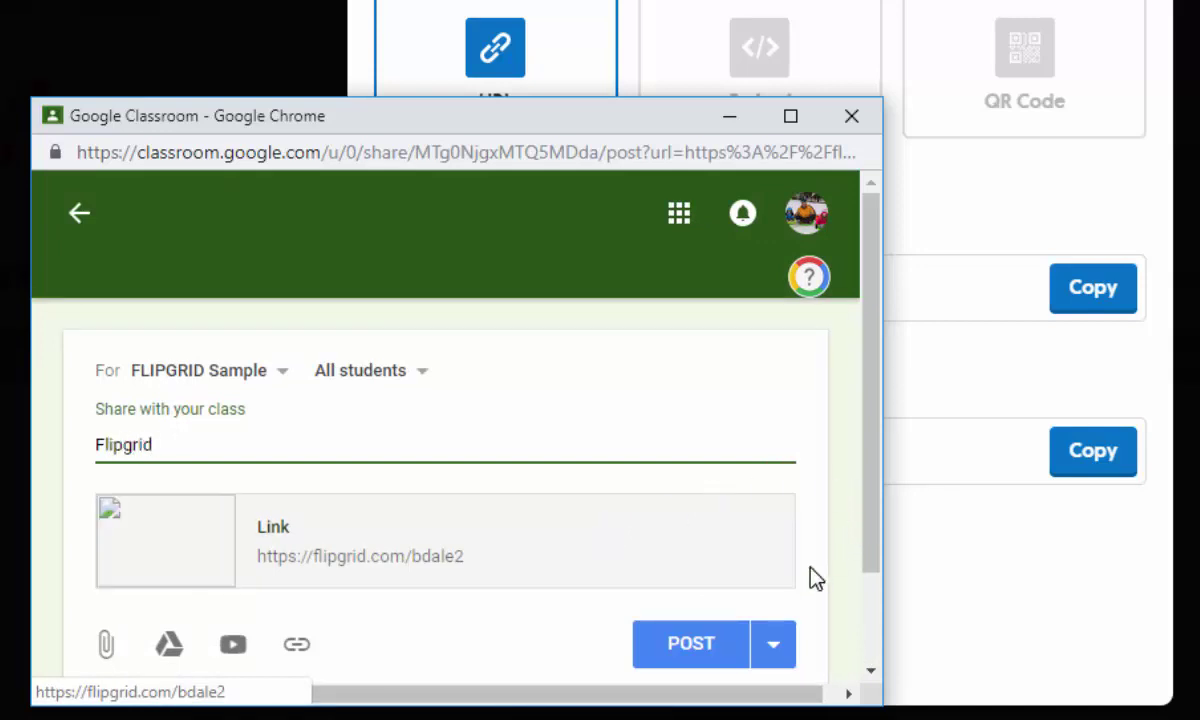
{"action": "left_click", "coordinate": [695, 660]}
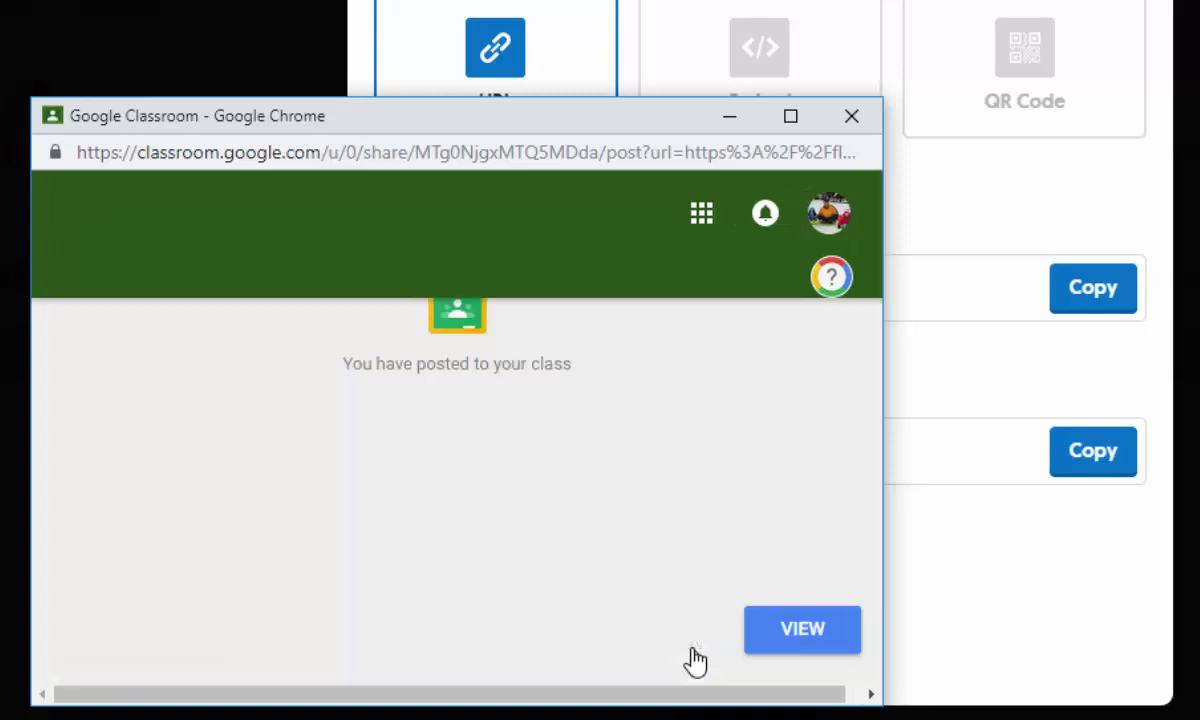
Close the Classroom popup, sign in with Google, and scroll to Sample2's Introductions! topic
{"action": "left_click", "coordinate": [852, 116]}
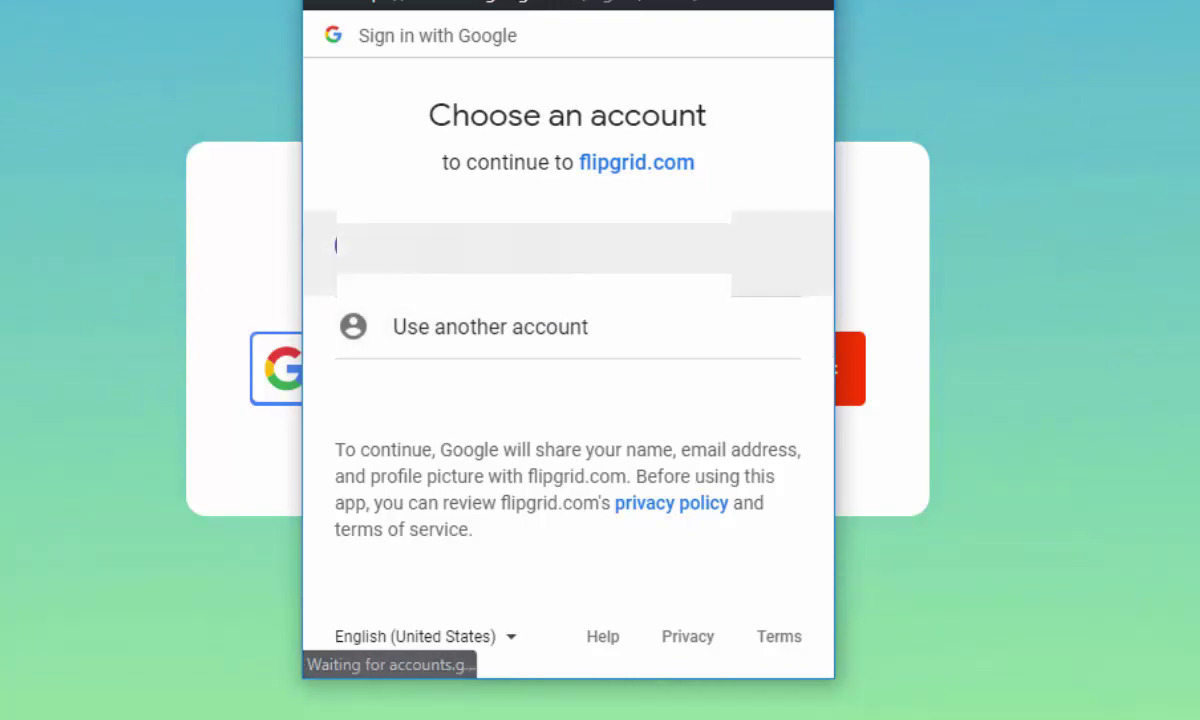
{"action": "left_click", "coordinate": [560, 250]}
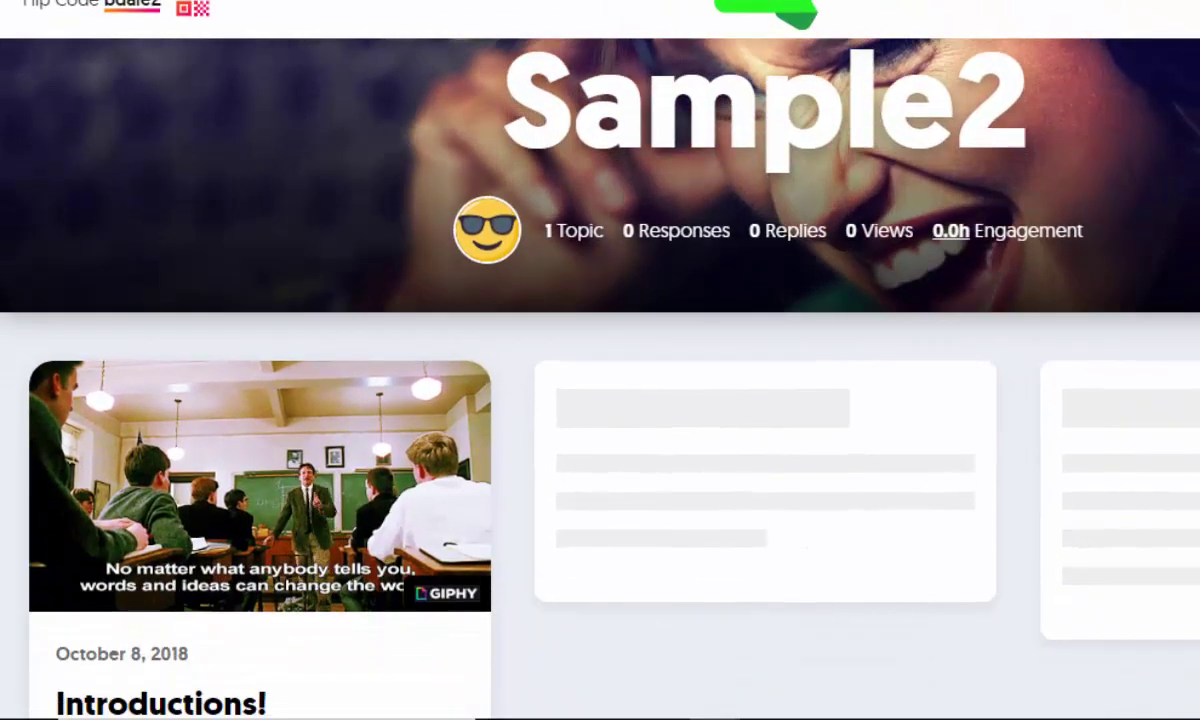
{"action": "scroll", "coordinate": [600, 360], "scroll_direction": "down", "scroll_amount": 3}
{"action": "scroll", "coordinate": [600, 360], "scroll_direction": "down", "scroll_amount": 1}
{"action": "scroll", "coordinate": [600, 360], "scroll_direction": "down", "scroll_amount": 2}
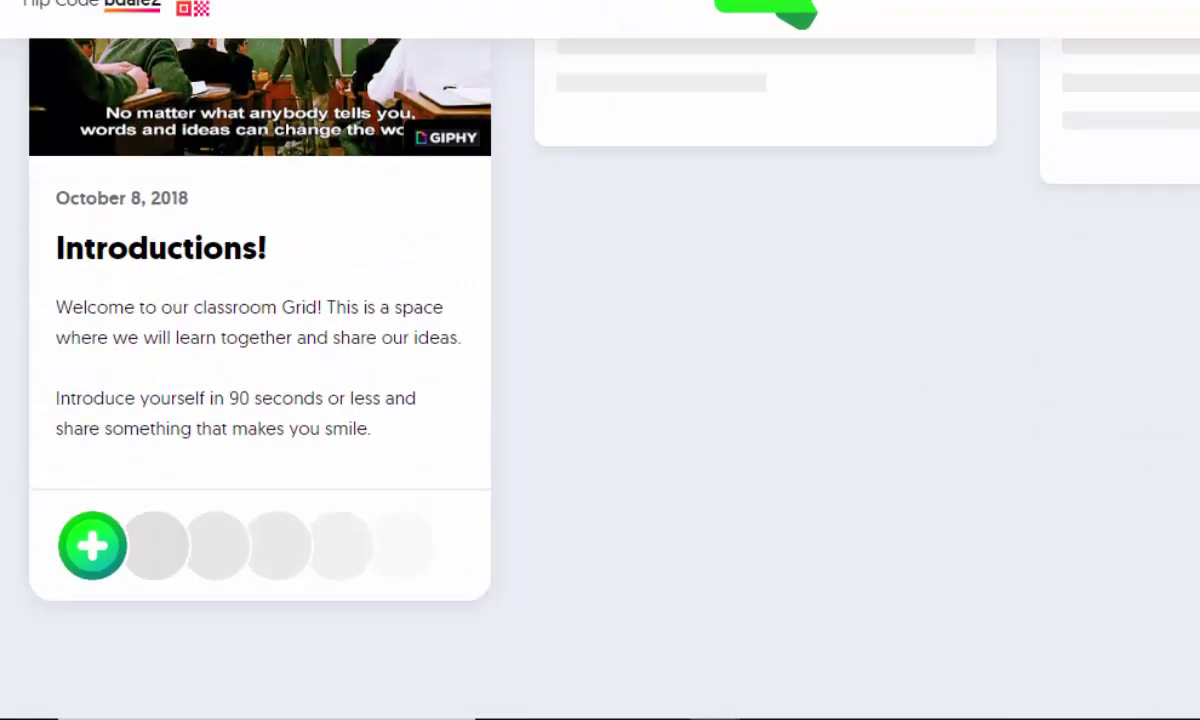